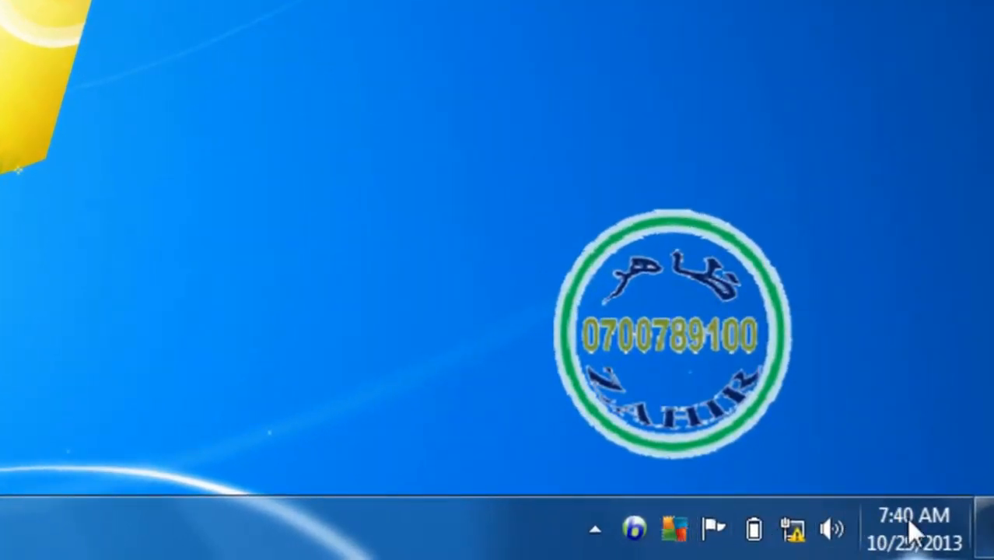
- Open the Date and Time settings from the taskbar clock and cancel out of them
mouse_move(908, 537)
click(902, 526)
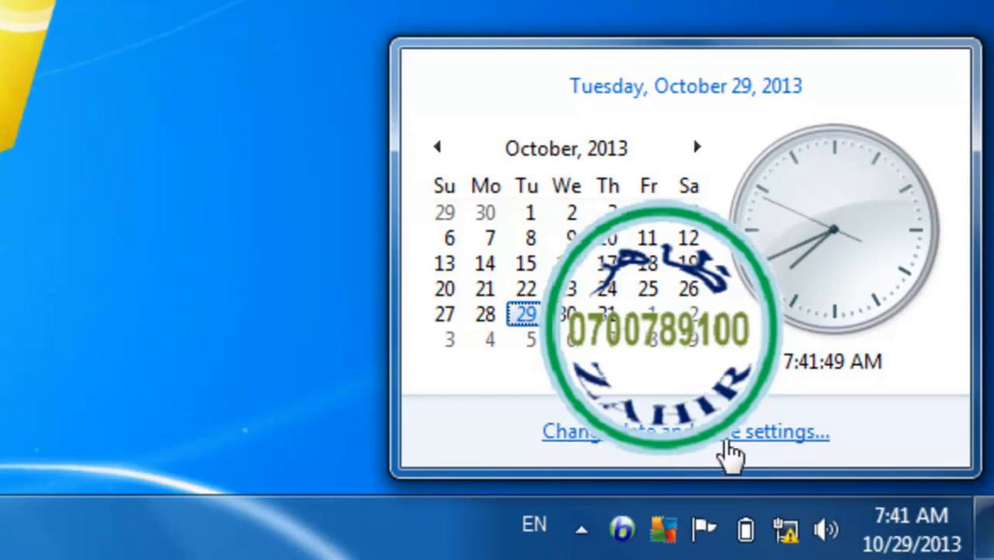
click(745, 445)
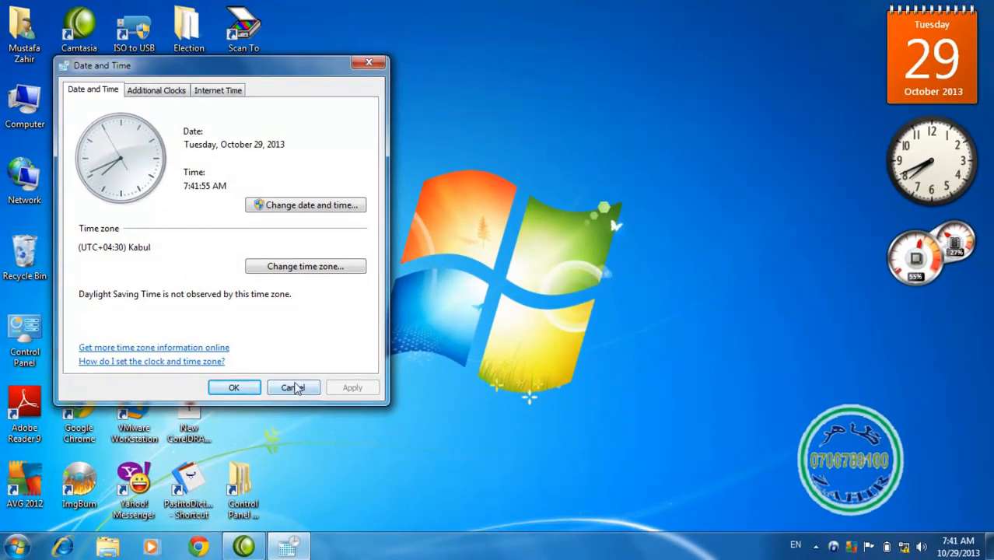
click(292, 389)
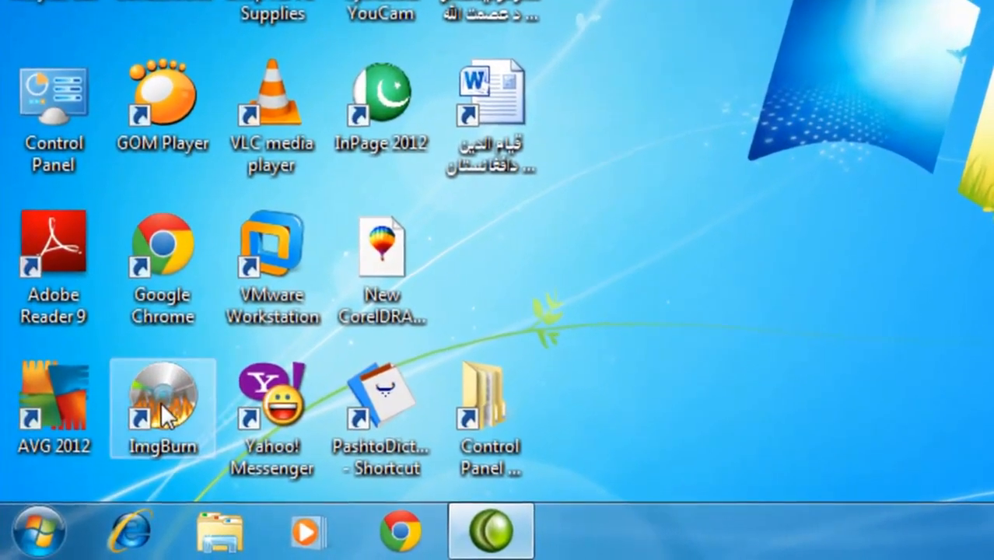
- Open Date and Time from Control Panel and bring up the dialog for changing the date and time
click(42, 544)
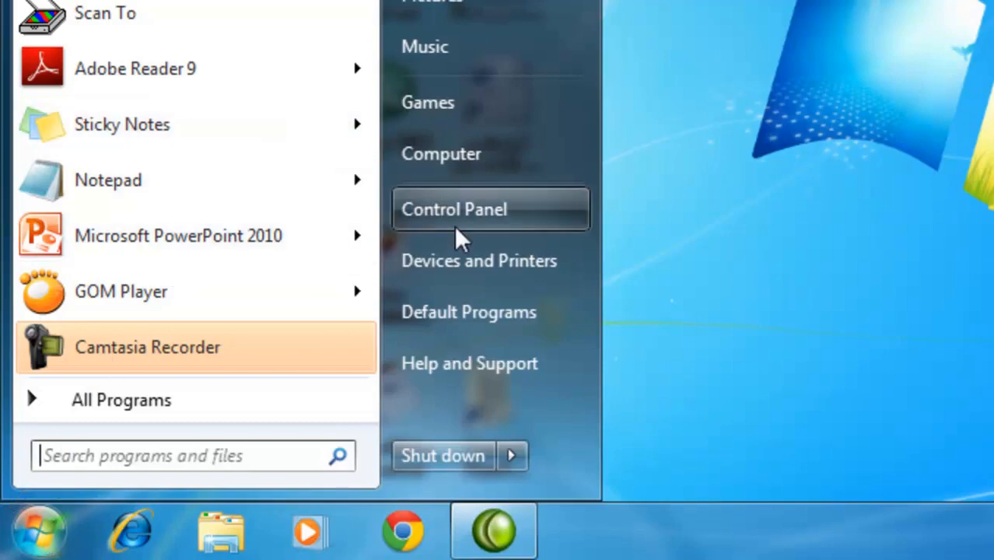
click(476, 219)
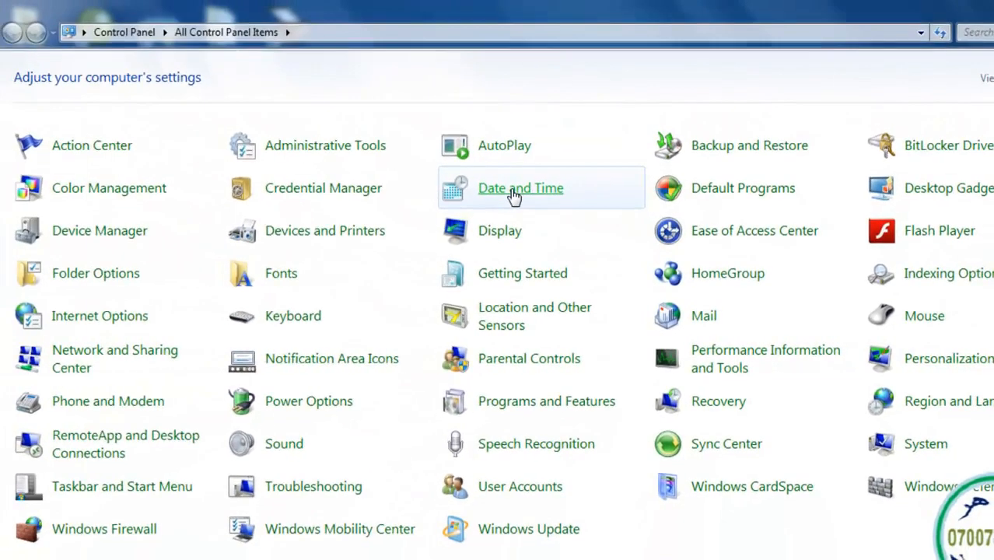
click(514, 195)
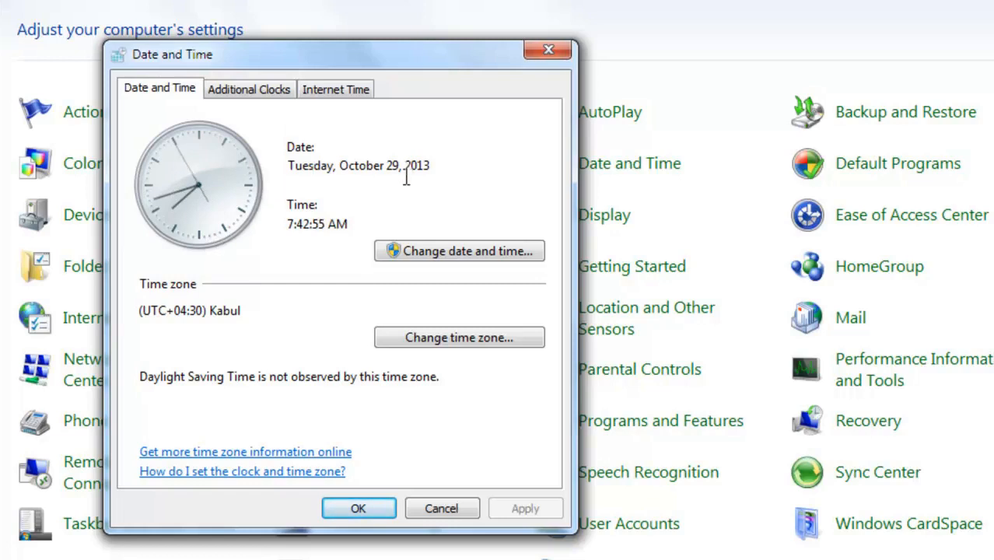
click(459, 251)
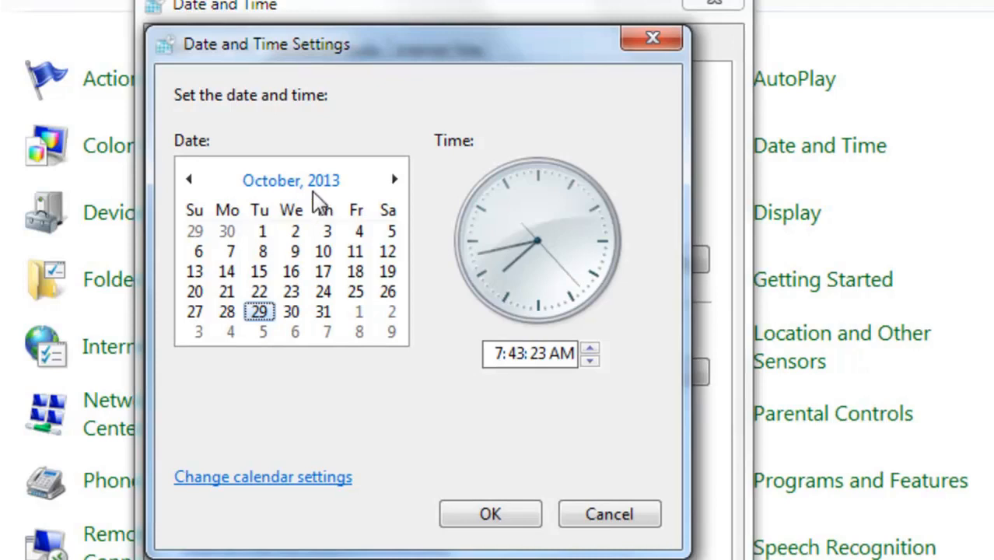
- Browse the calendar months through December 2013, try October 16, 2013 as the date, and cancel the change
click(394, 180)
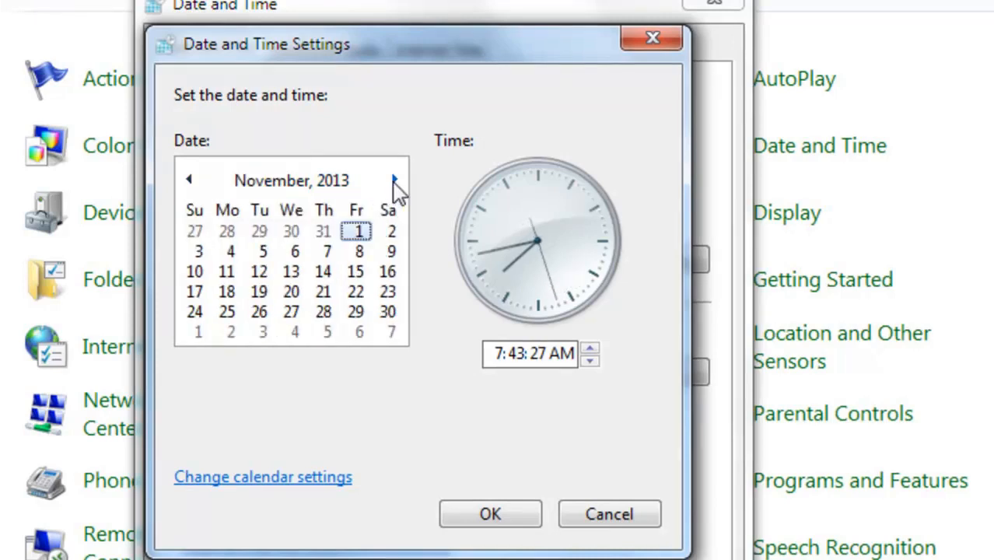
click(393, 180)
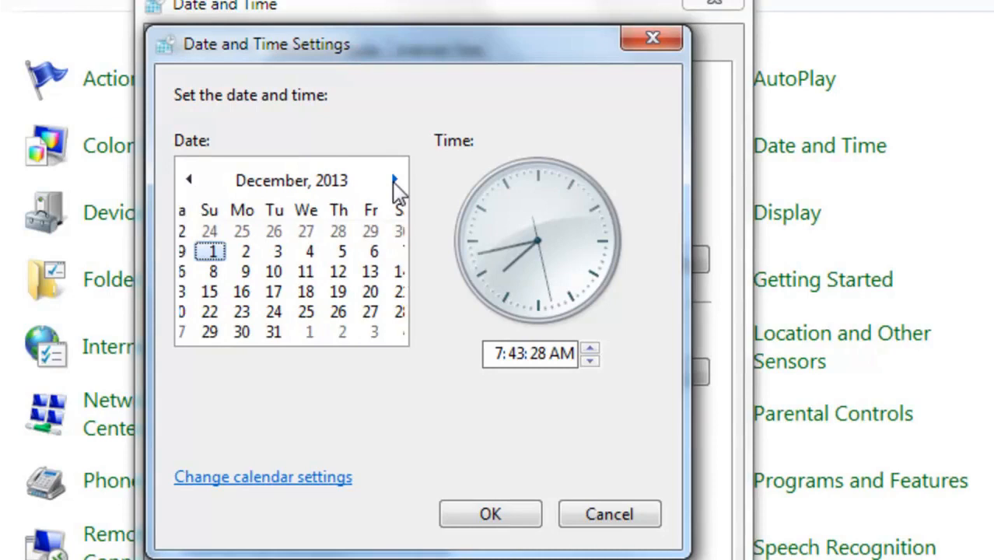
click(189, 181)
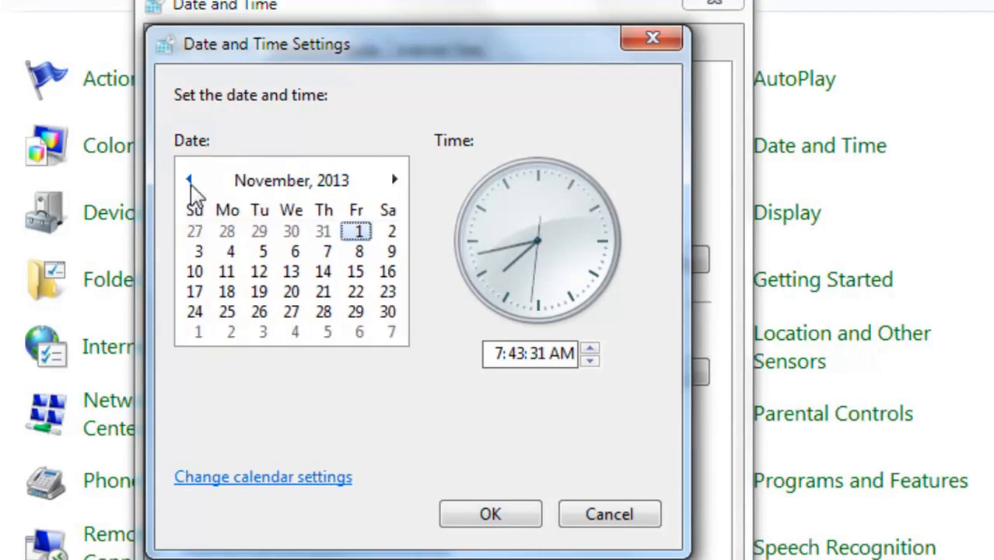
click(189, 183)
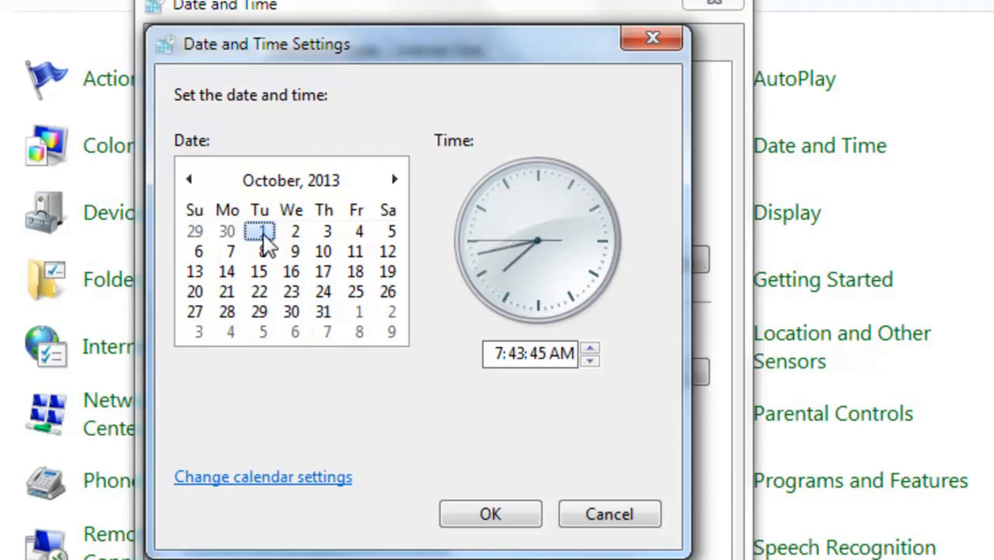
click(323, 273)
click(291, 274)
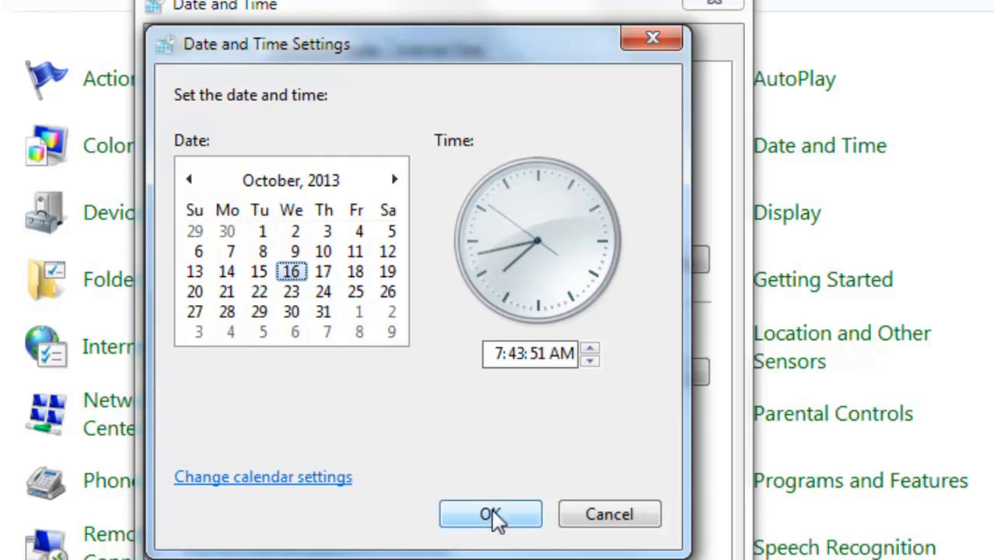
click(332, 184)
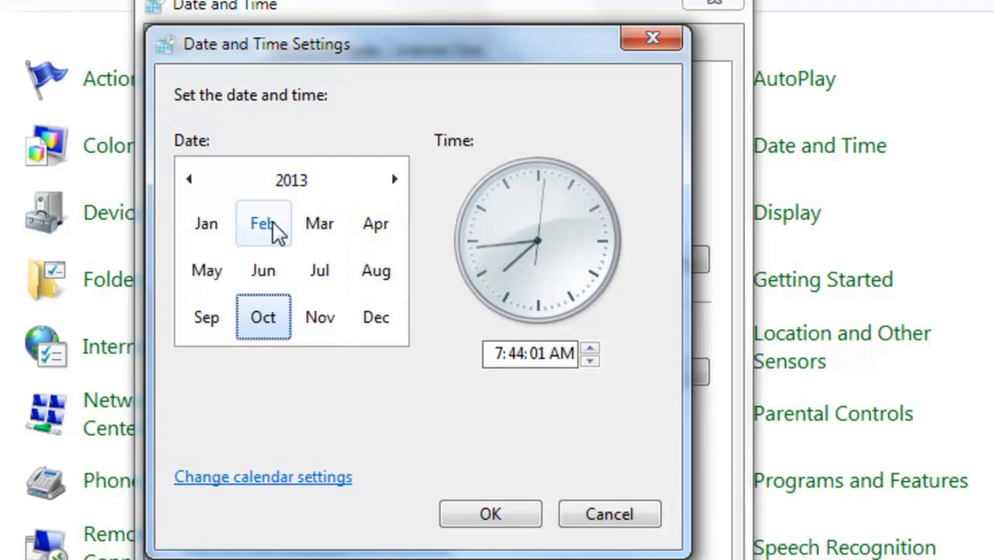
click(606, 517)
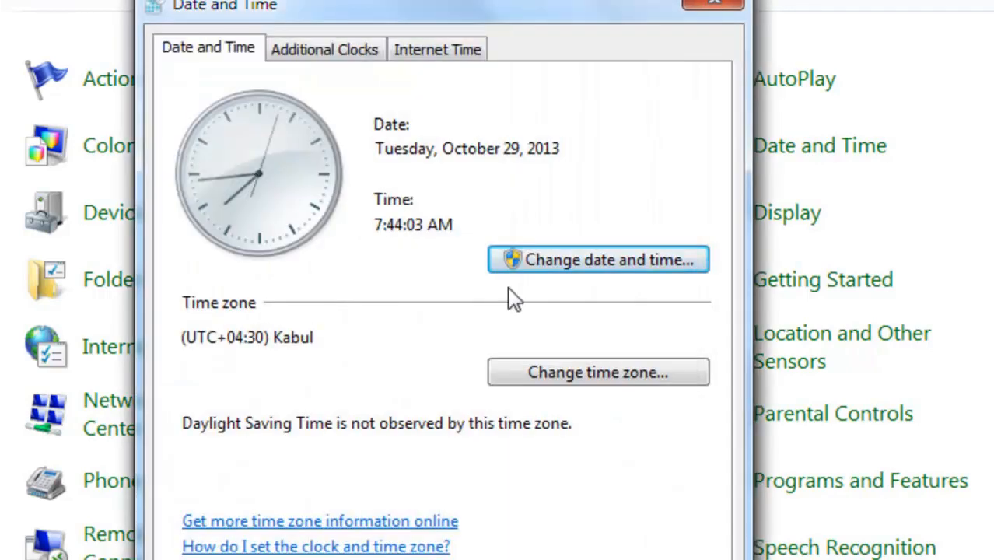
- Reopen the date and time change dialog and browse the calendar years forward to 2015 and back to 2013
click(560, 264)
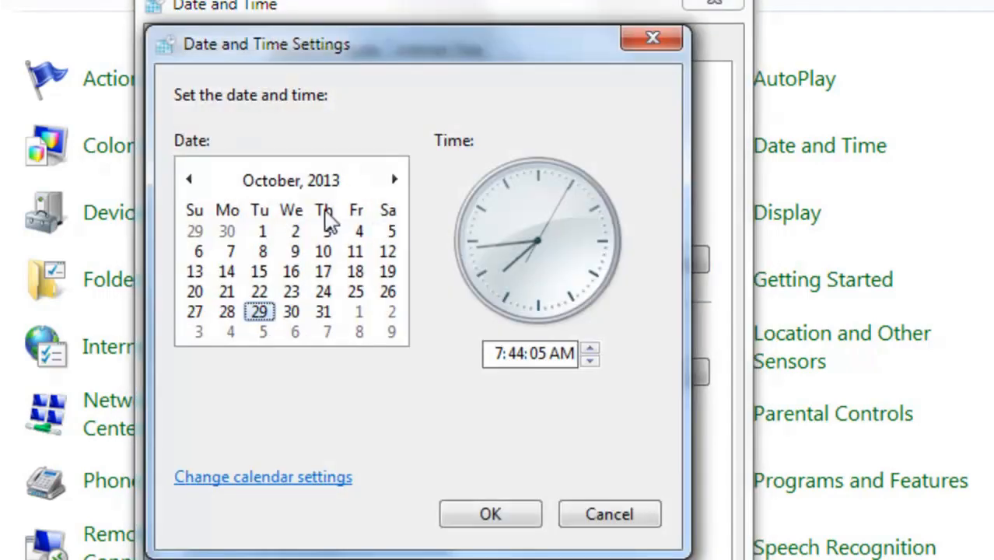
click(292, 184)
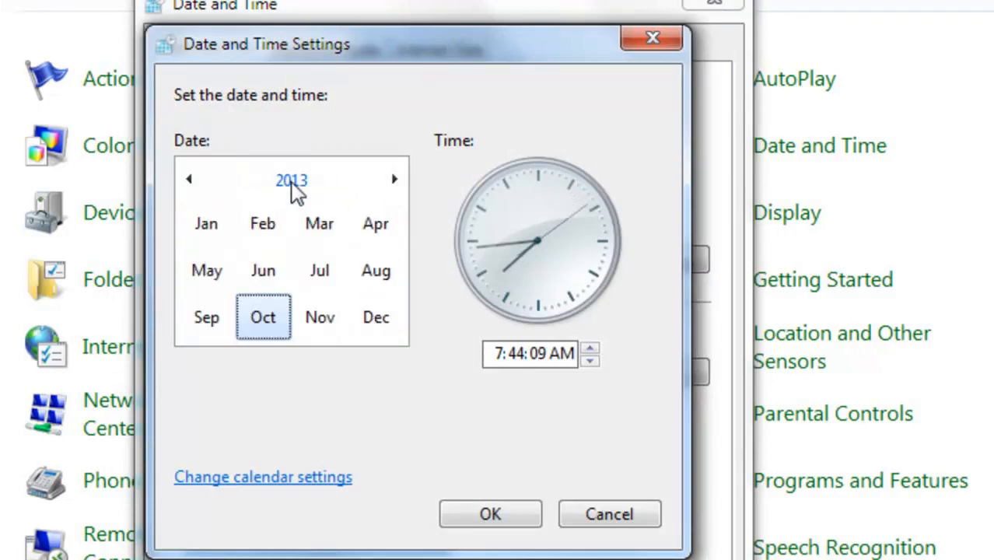
click(394, 179)
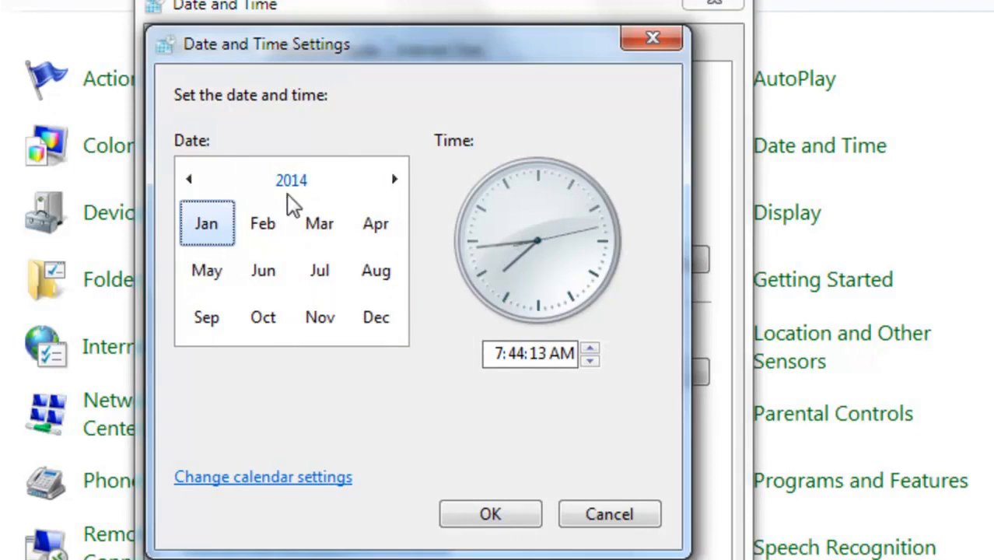
click(394, 179)
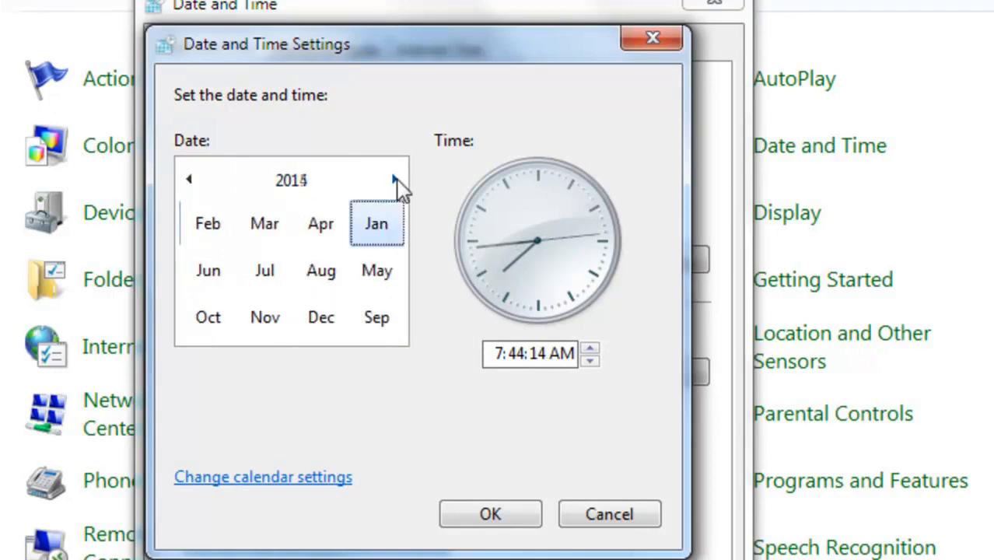
click(191, 180)
click(190, 179)
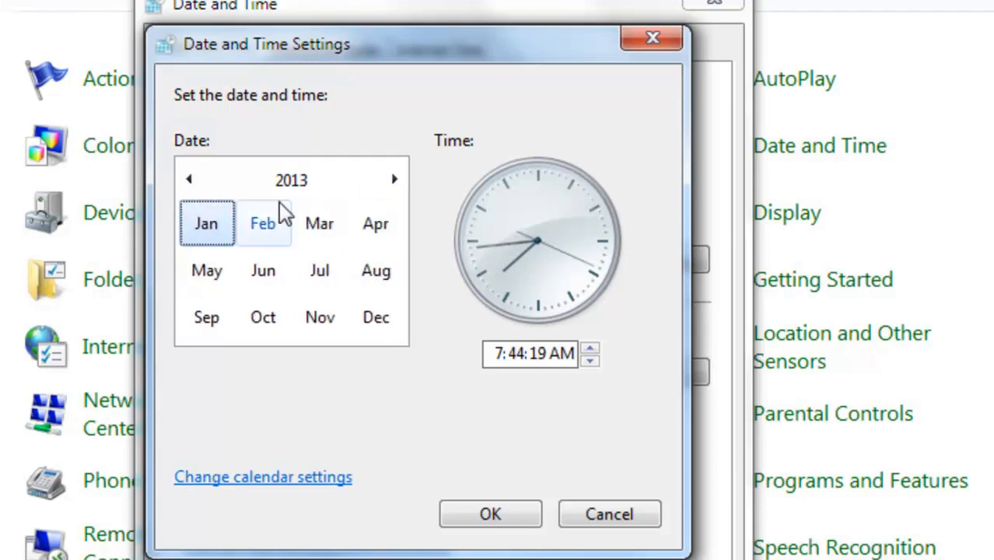
- Switch the 2013 calendar through January and February to October and select October 29 as the date
click(214, 235)
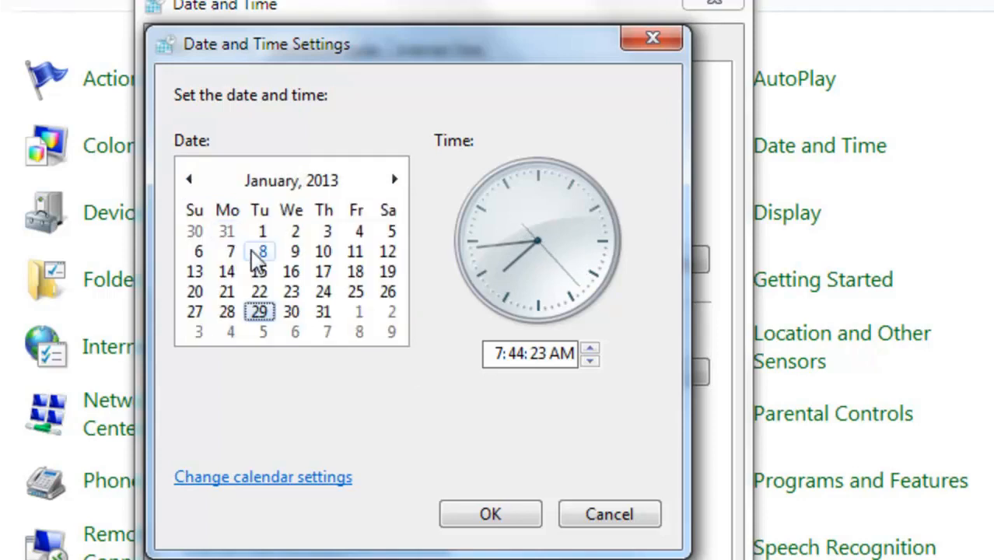
click(278, 183)
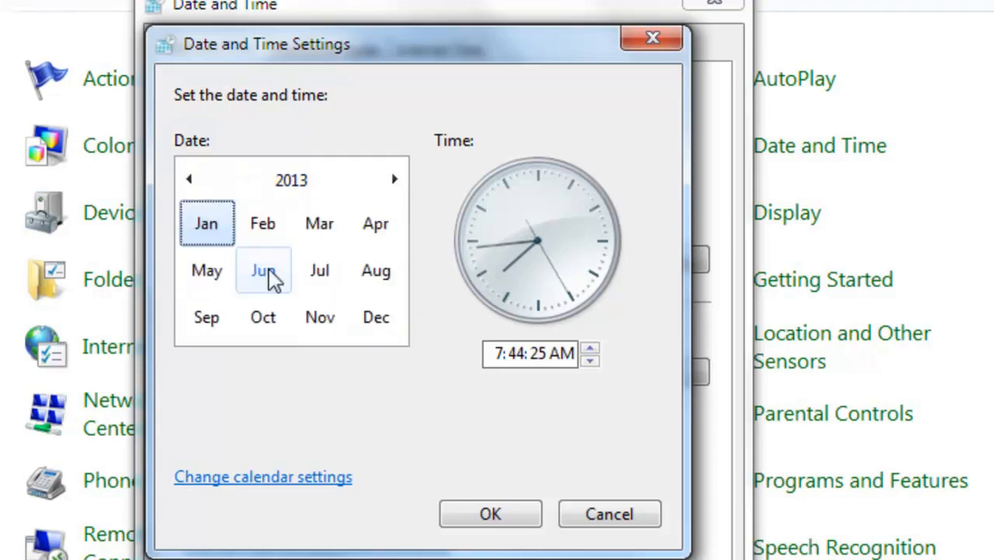
click(268, 230)
click(297, 186)
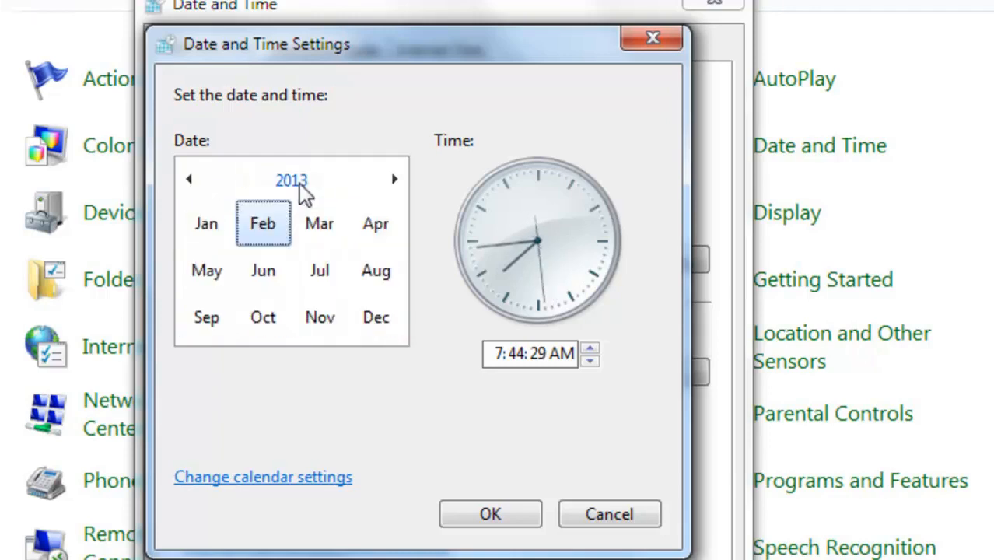
click(264, 320)
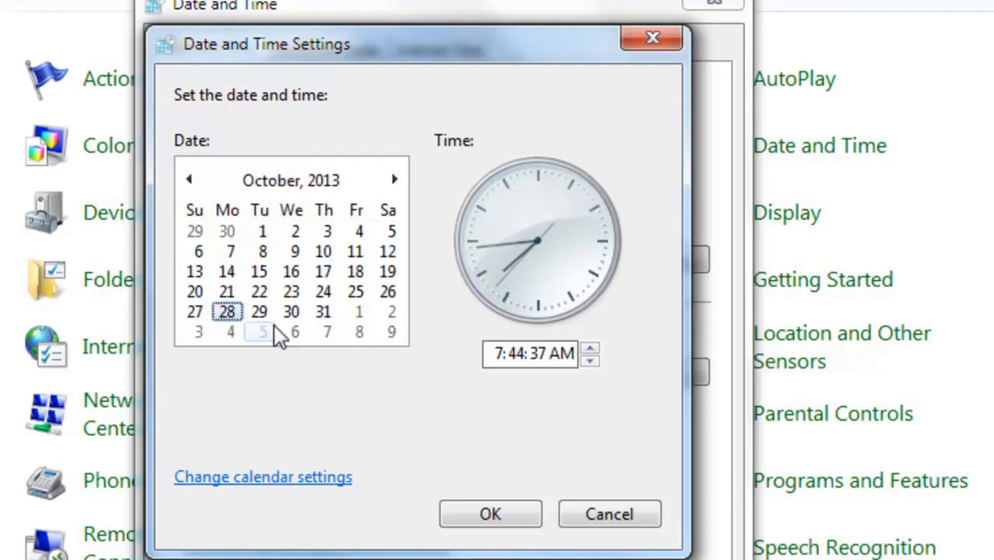
click(258, 312)
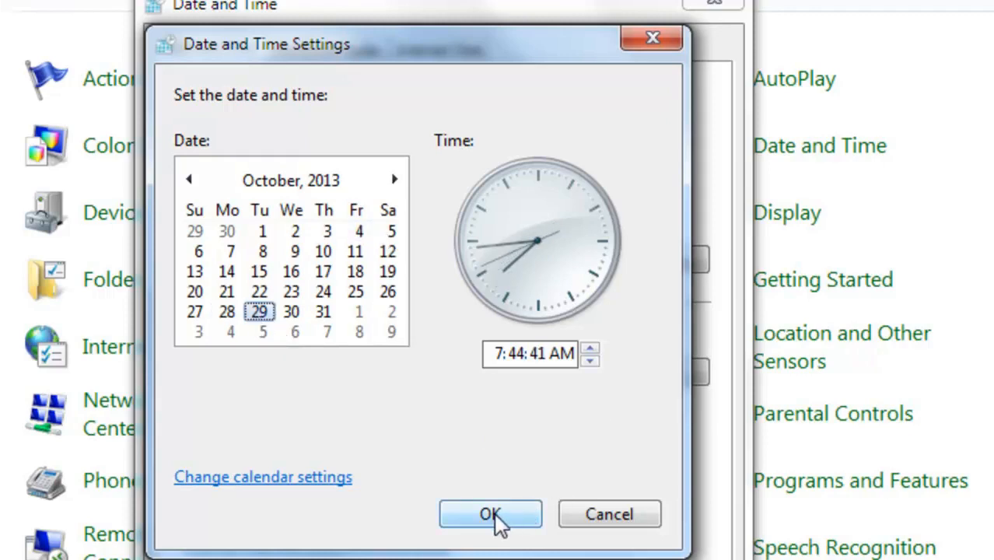
- Lower the hour of the system time to 6 and set it back to 7
click(498, 354)
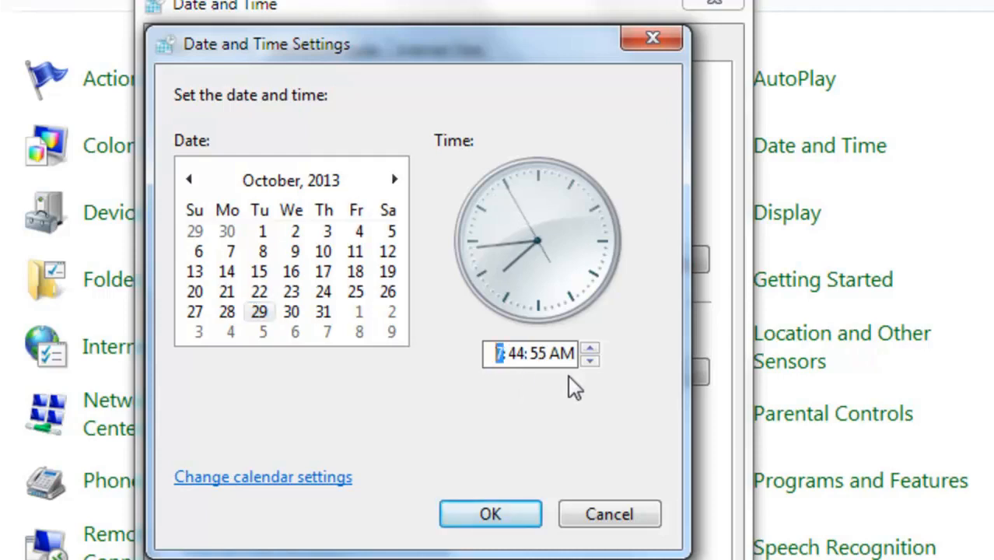
click(588, 362)
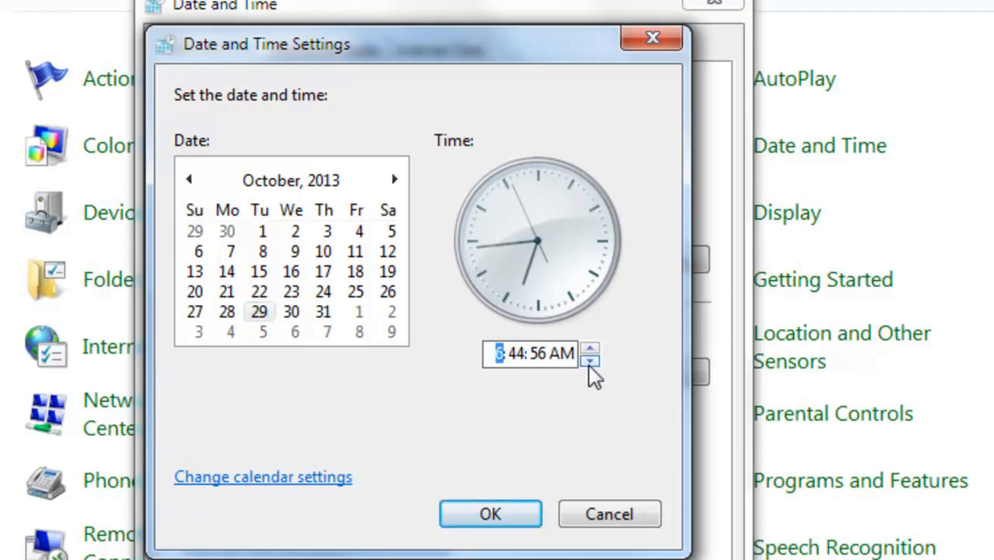
click(589, 349)
text(7)
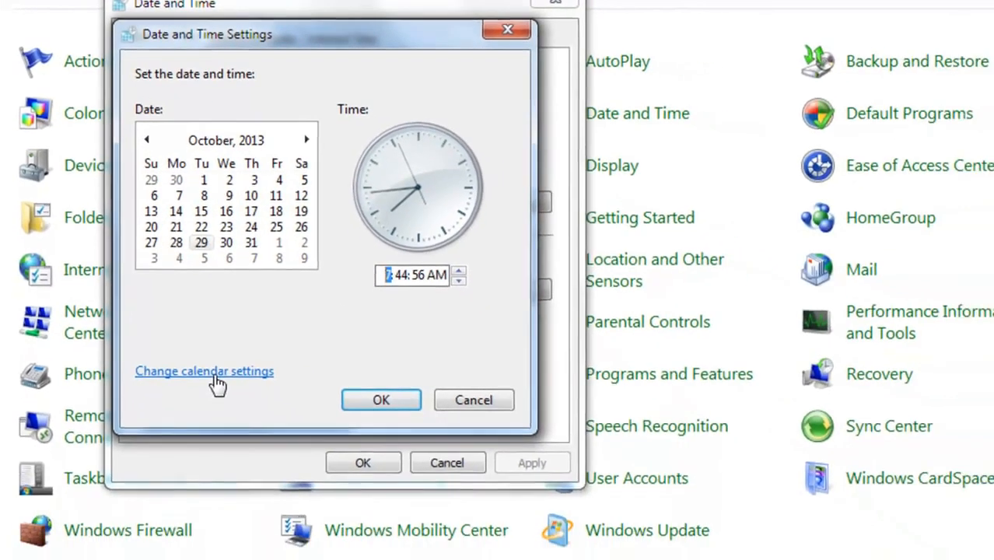
- Open the calendar format settings and choose M/d/yyyy as the short date format
click(217, 380)
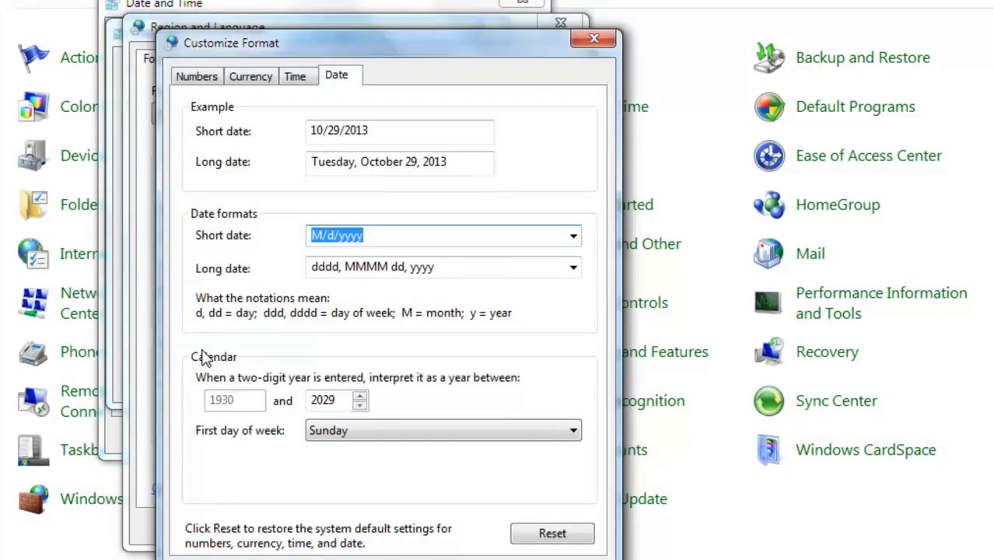
drag(406, 51, 653, 0)
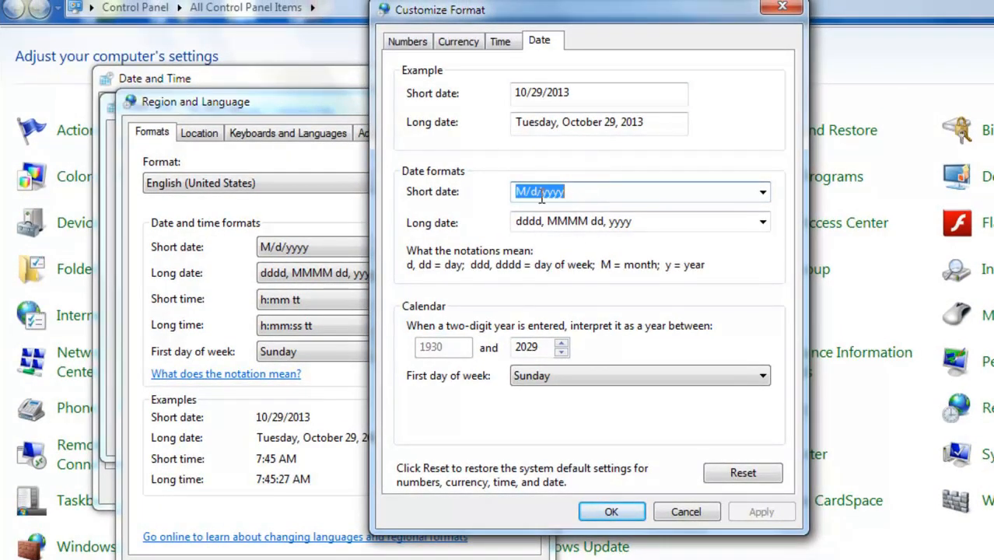
drag(527, 199, 519, 195)
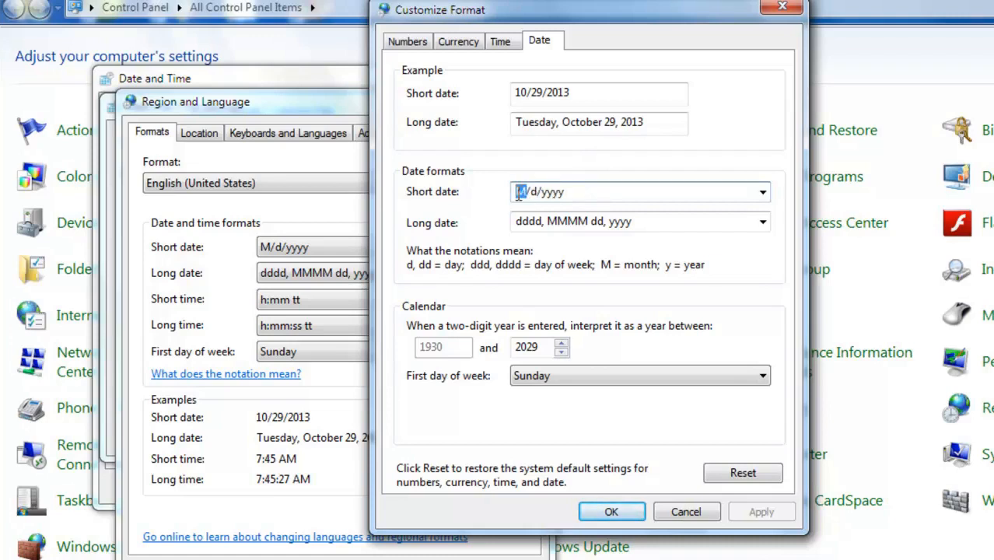
mouse_move(538, 196)
mouse_down()
mouse_move(570, 195)
mouse_move(534, 199)
mouse_up()
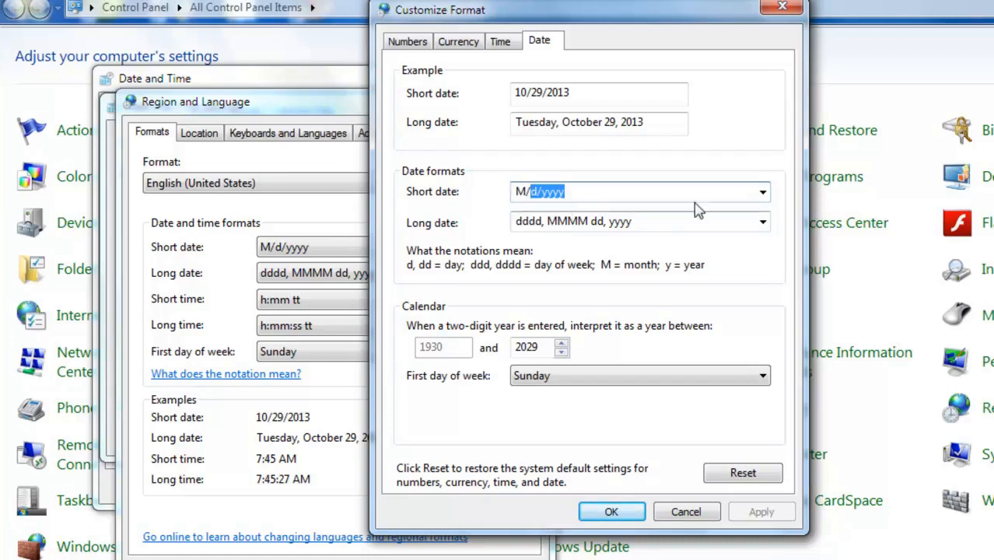
click(762, 193)
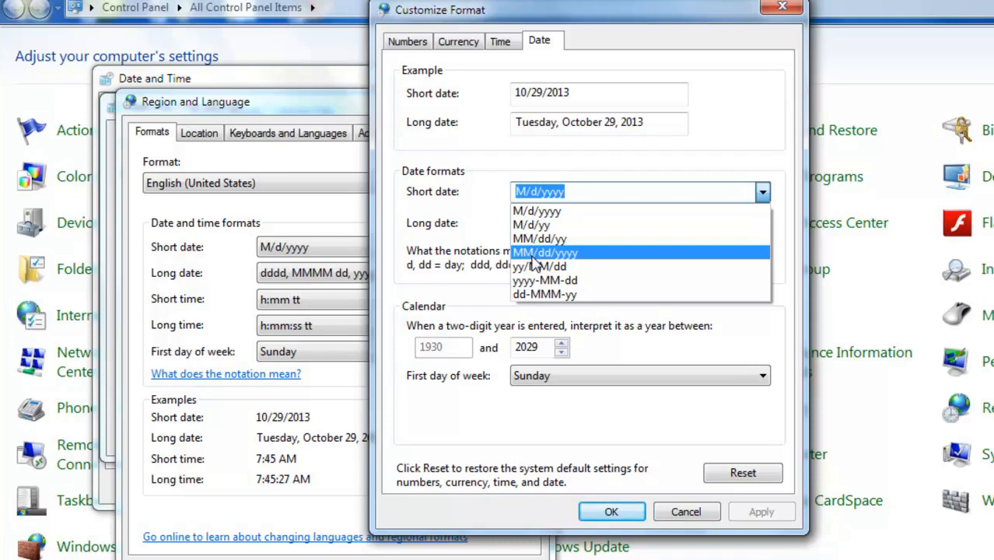
click(532, 209)
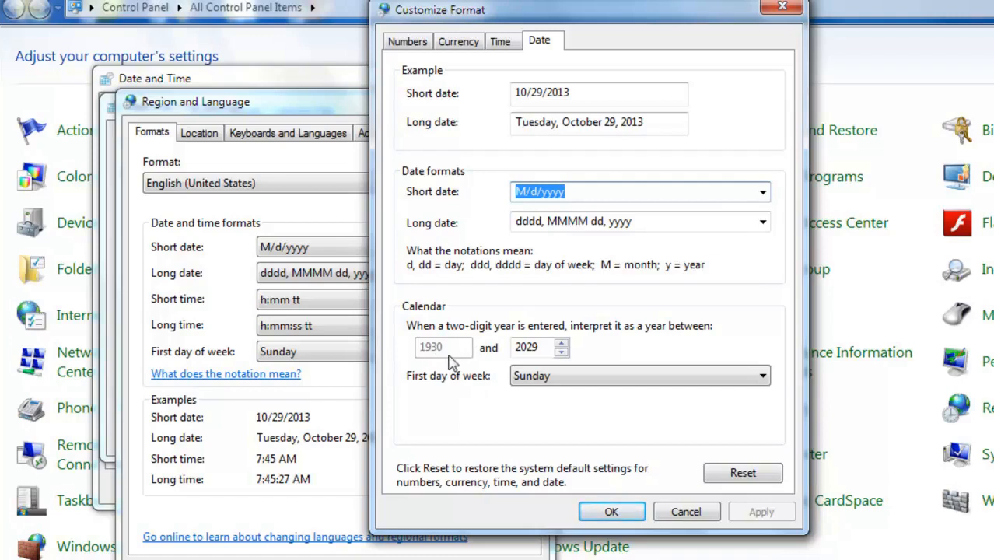
- Raise the upper limit of the two-digit year range and return it to 2029
click(561, 343)
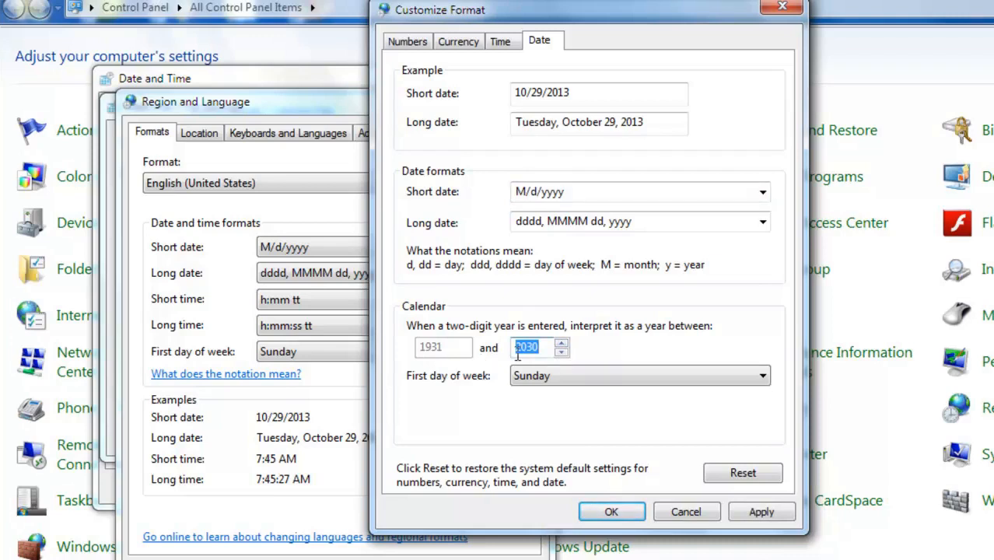
click(562, 344)
click(560, 352)
click(561, 352)
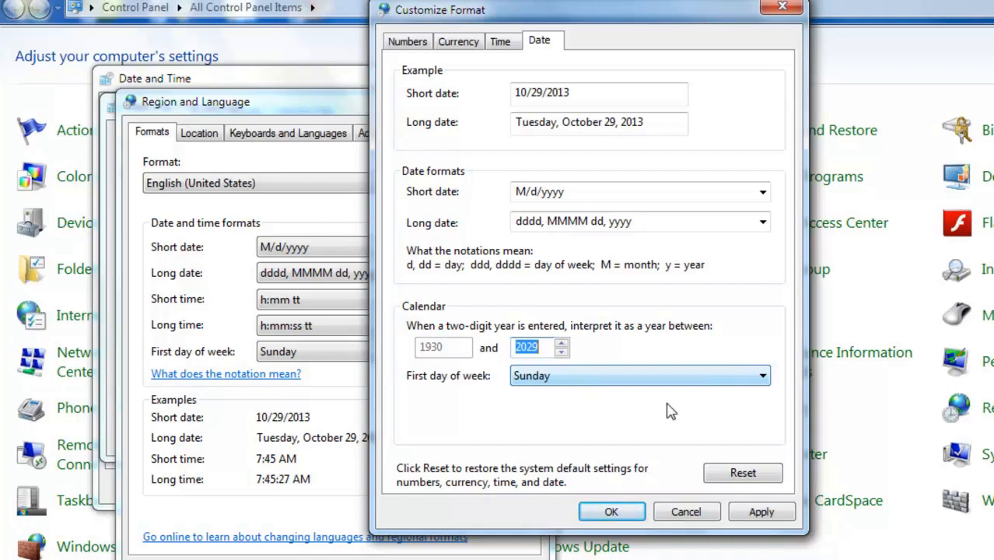
- Set the first day of the week to Saturday and reset the formats to the system defaults
click(721, 379)
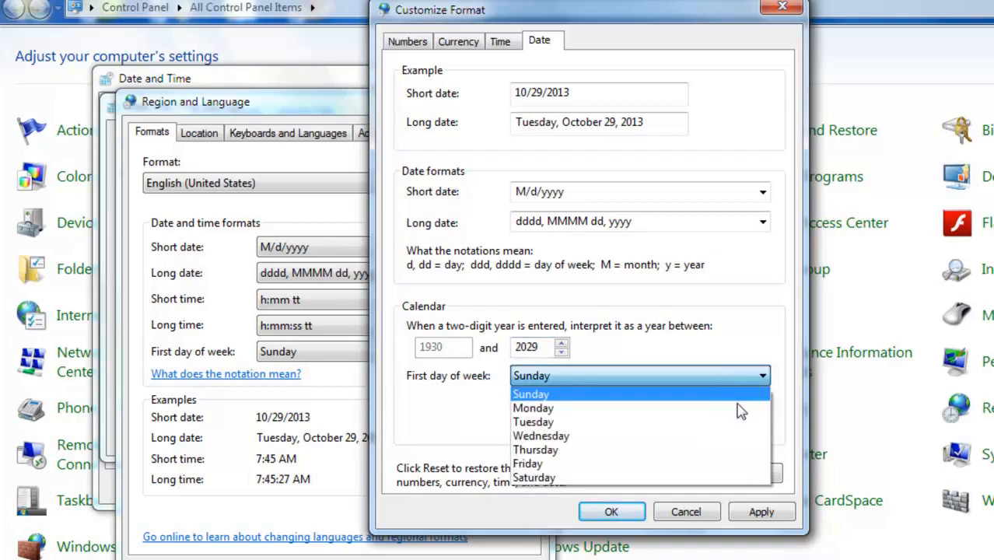
click(550, 478)
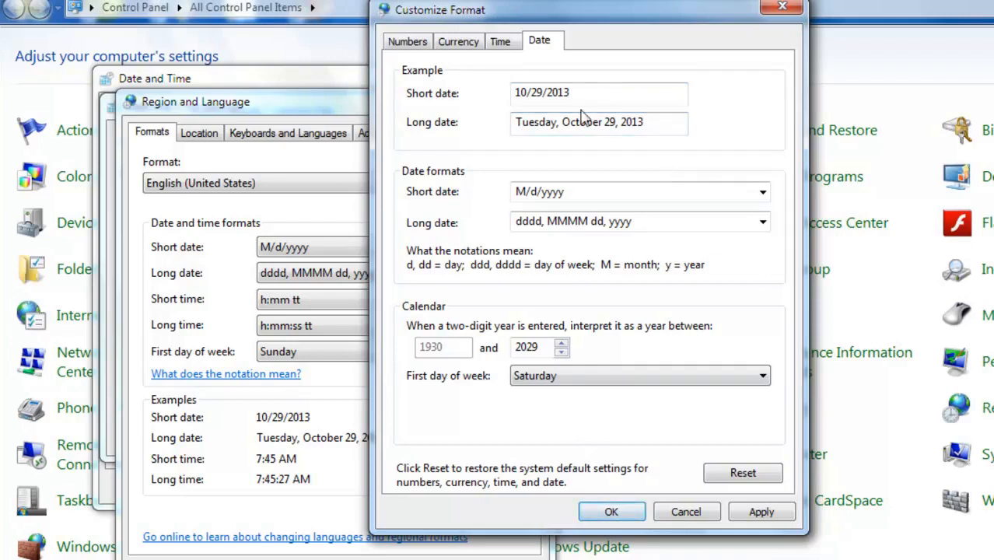
click(733, 474)
click(669, 385)
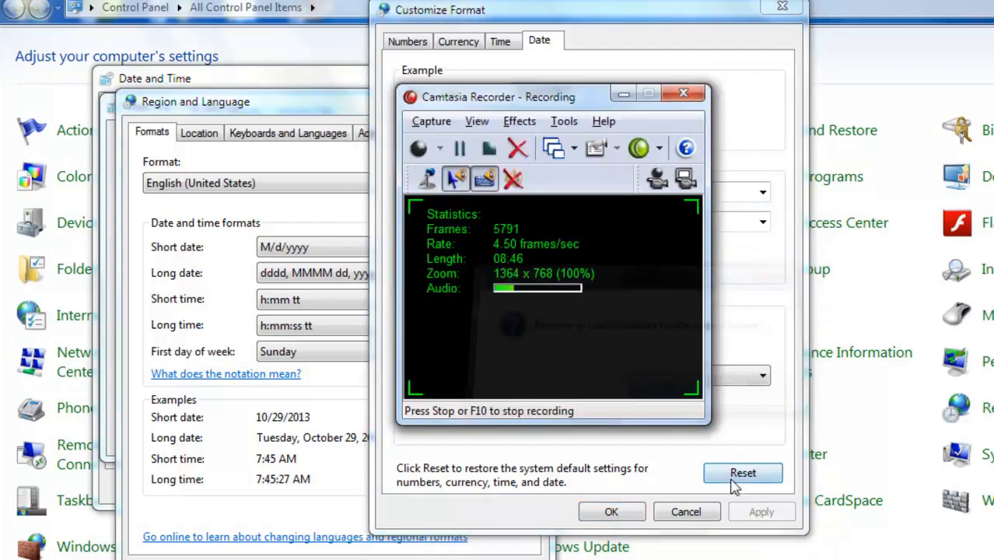
click(622, 95)
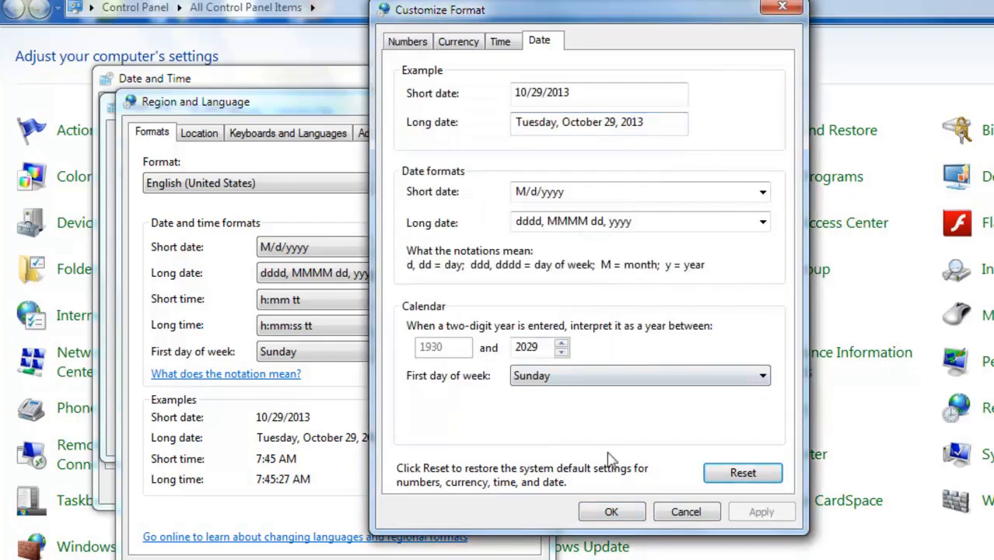
- Confirm the customized format settings and accept the date and time settings
click(615, 512)
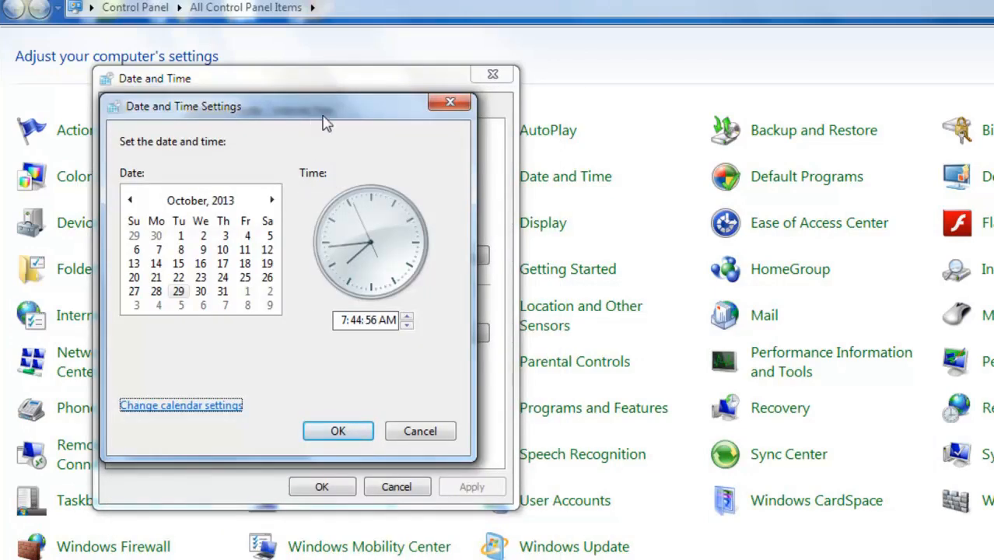
drag(325, 123, 479, 122)
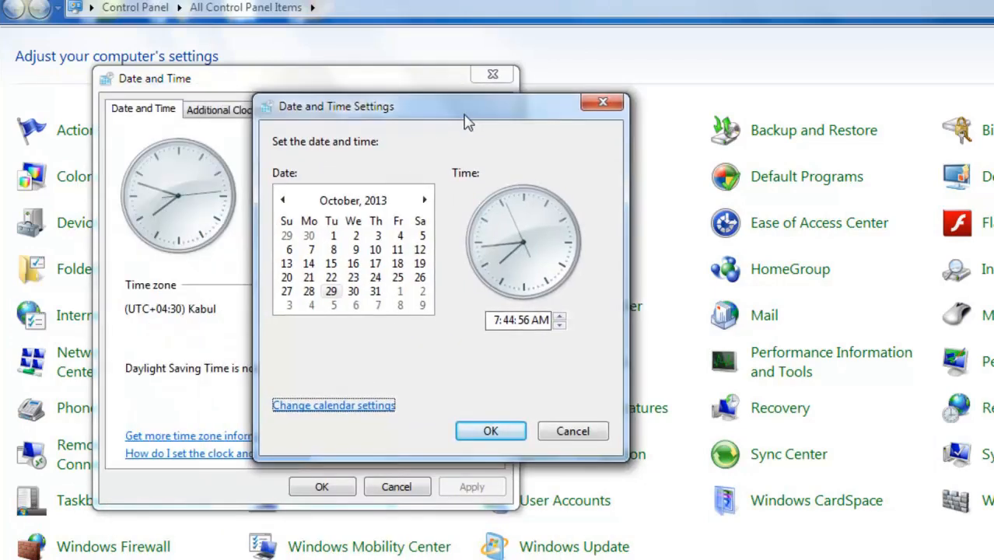
click(493, 432)
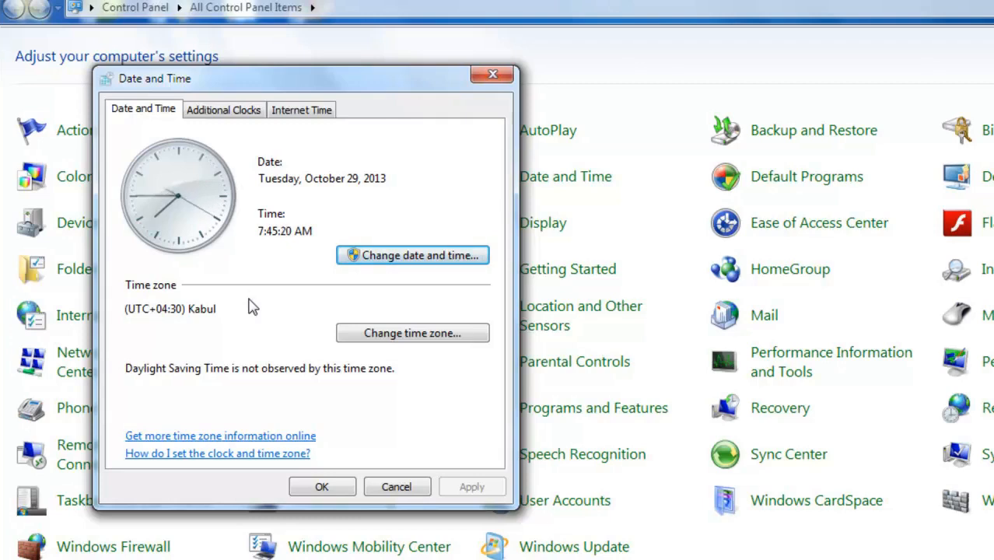
- Browse the available time zones, keep (UTC+04:30) Kabul and confirm the time zone settings
click(392, 339)
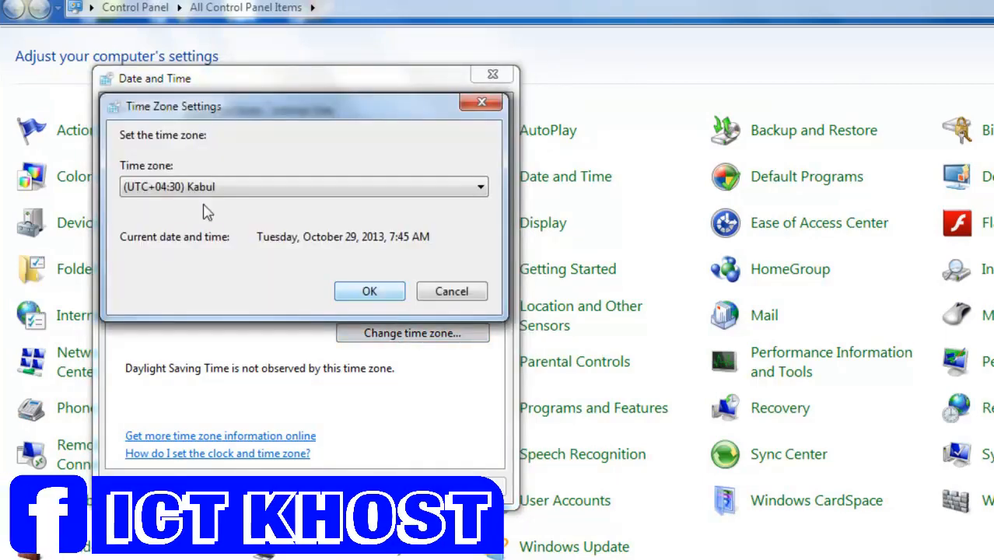
click(449, 299)
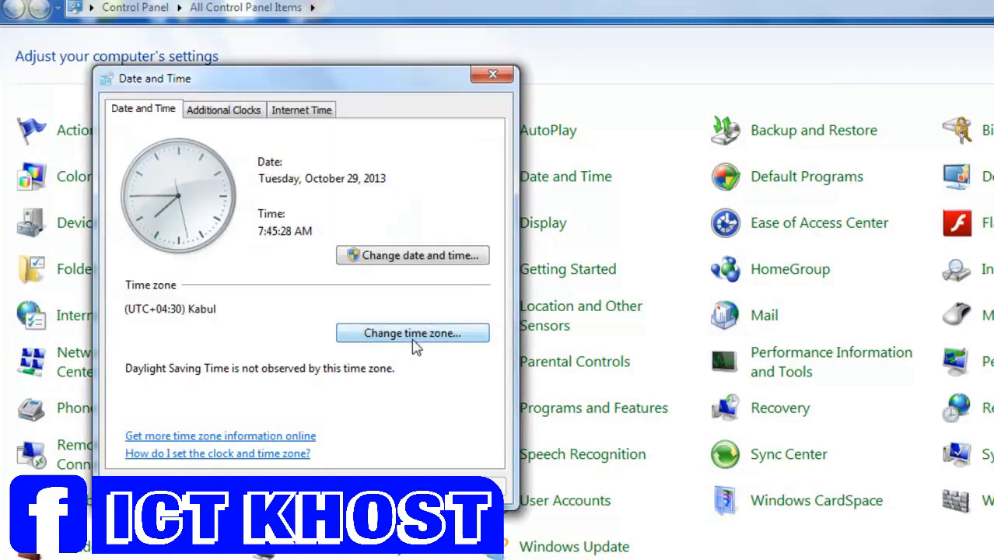
click(415, 338)
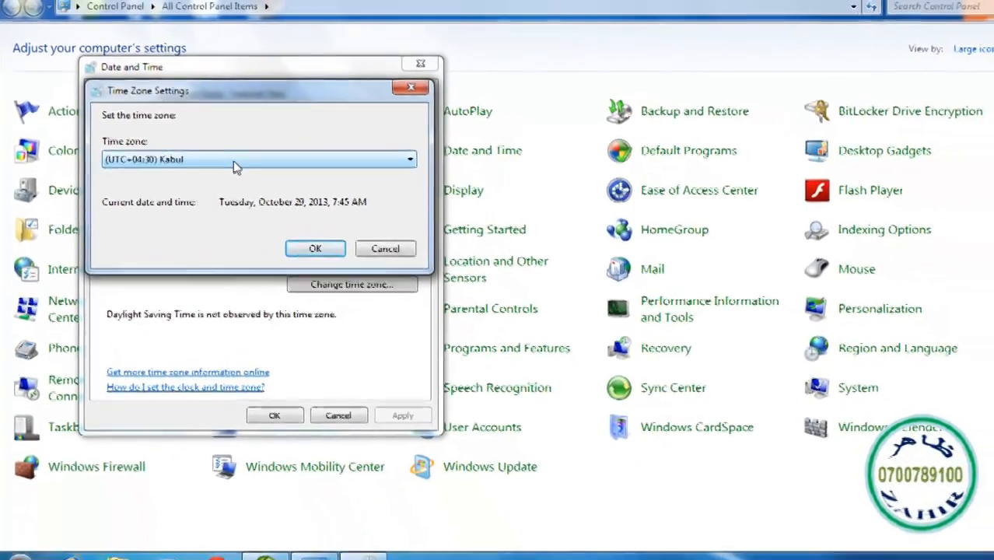
click(233, 160)
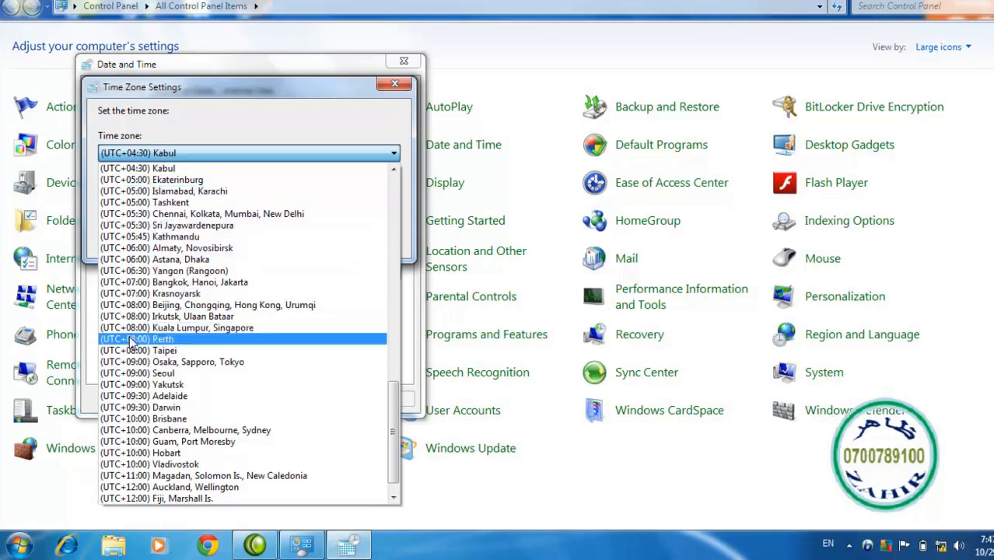
click(156, 152)
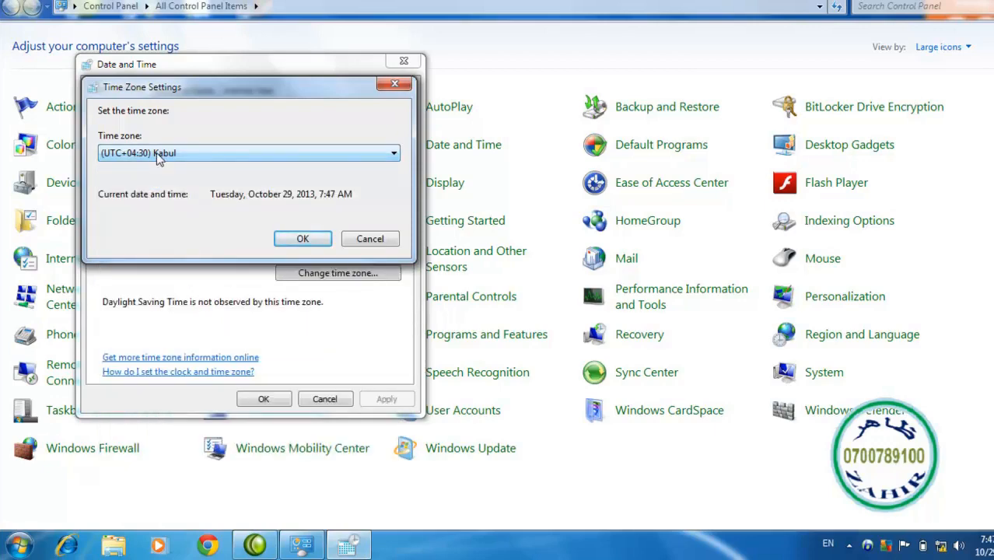
click(292, 242)
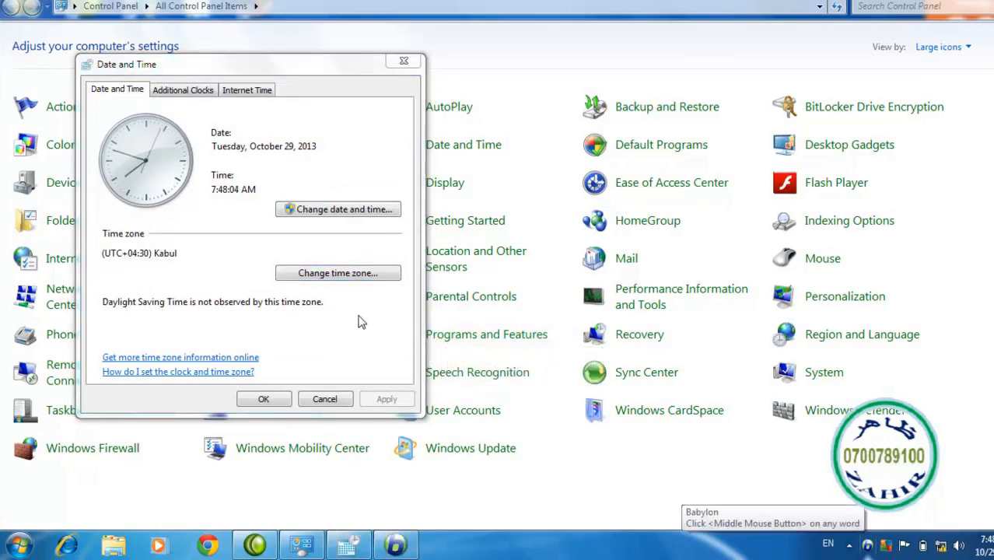
click(348, 275)
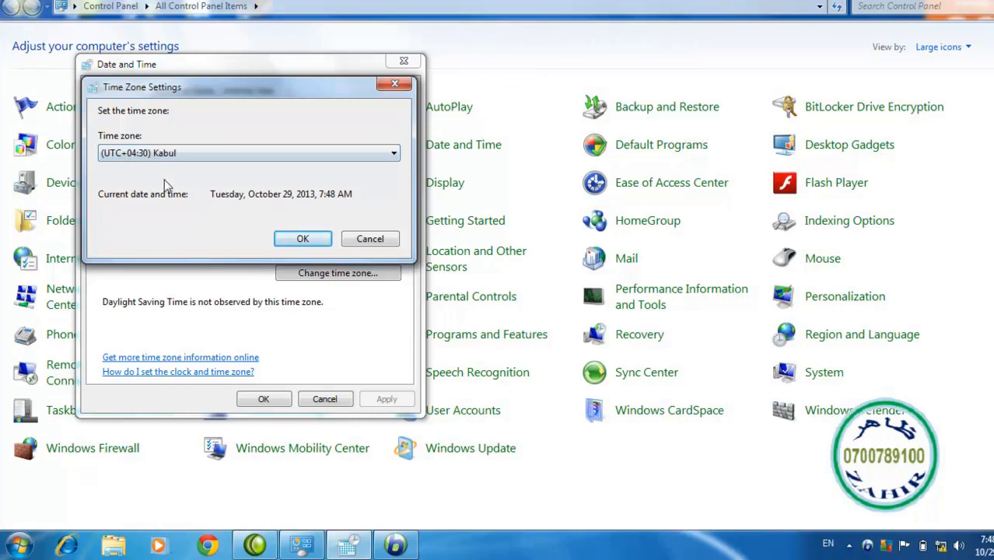
click(298, 243)
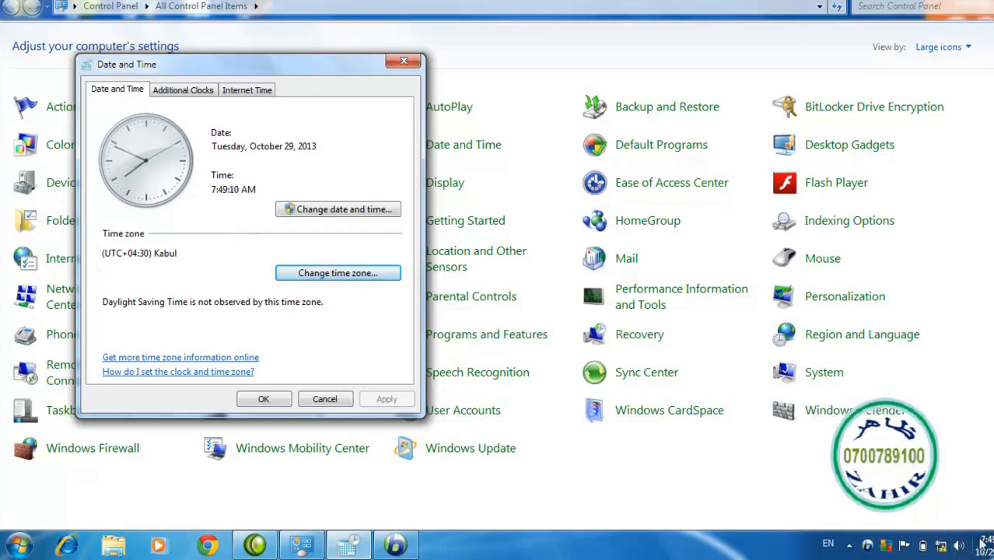
- Enable the first additional clock with the (UTC+05:00) Islamabad, Karachi time zone and name it Pakistan
mouse_move(986, 548)
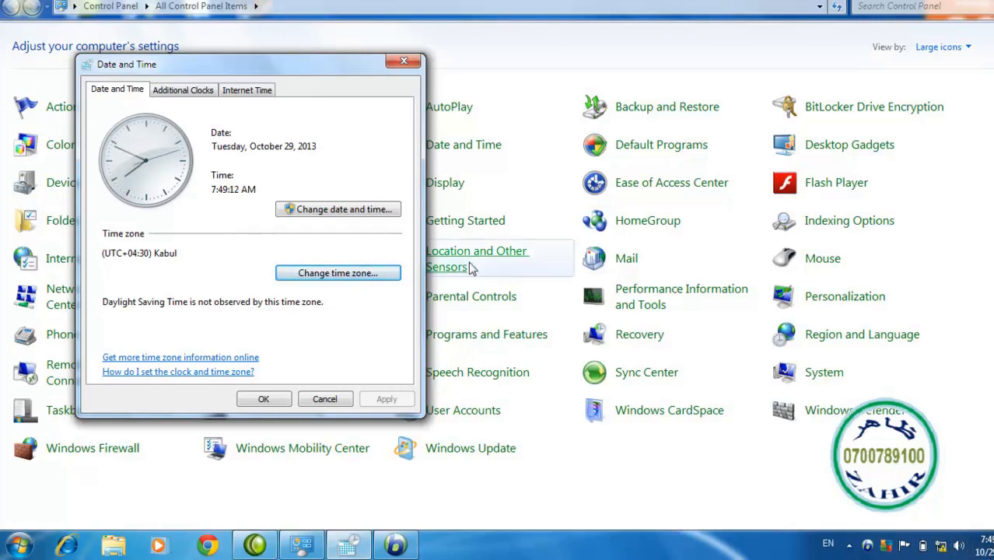
click(187, 92)
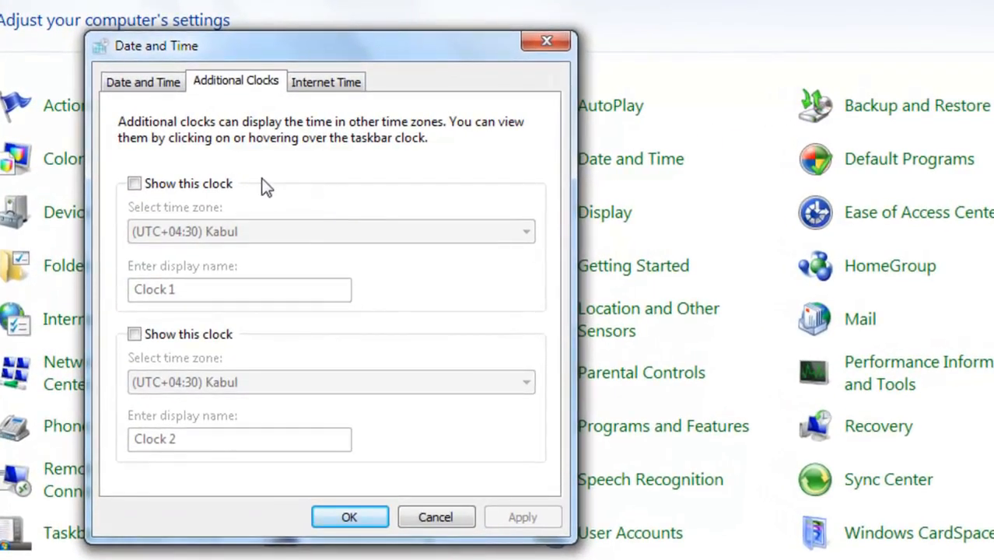
click(134, 184)
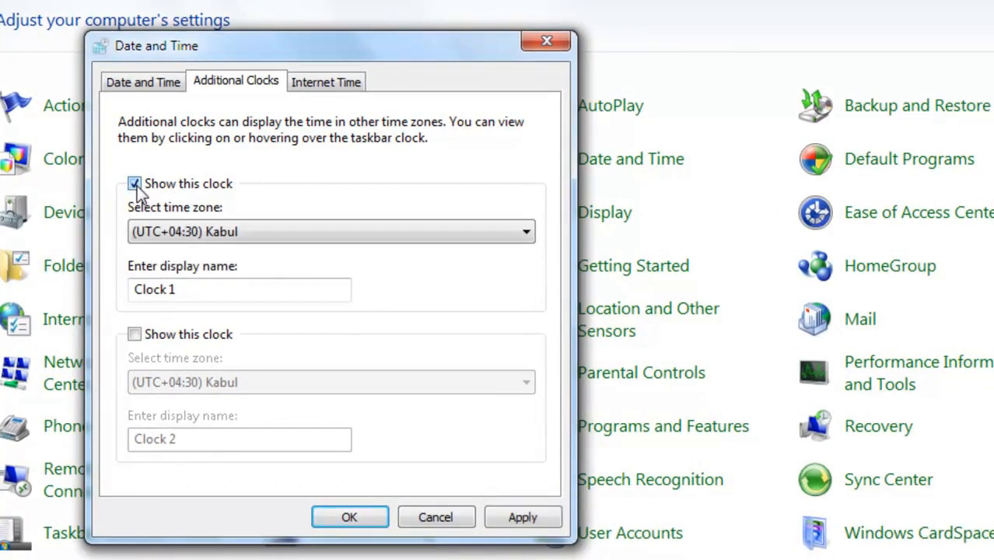
click(256, 232)
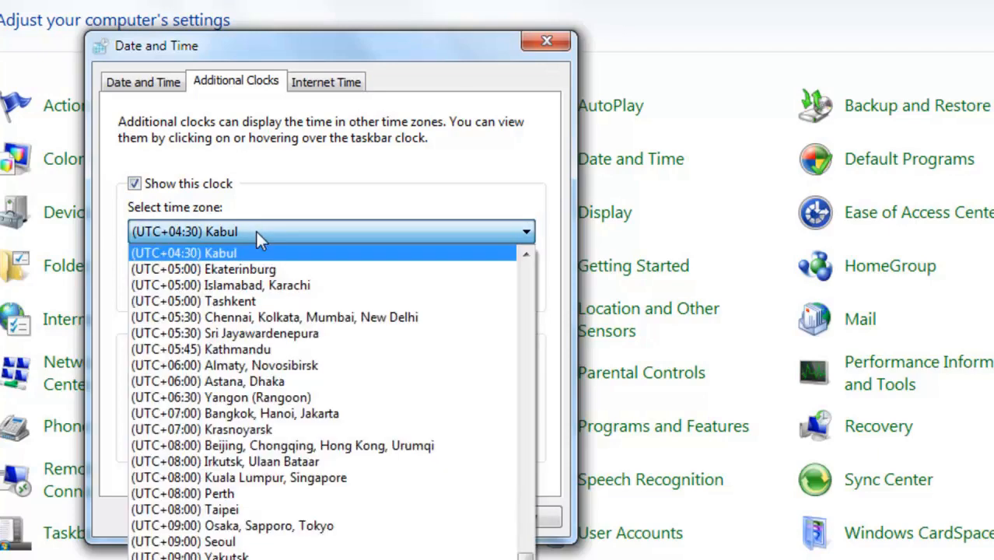
click(275, 287)
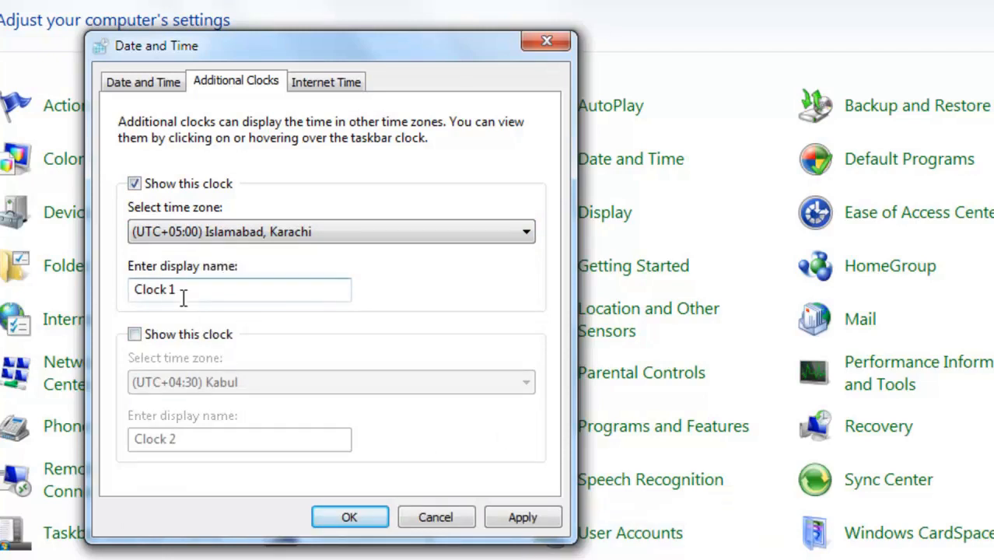
drag(184, 291, 131, 299)
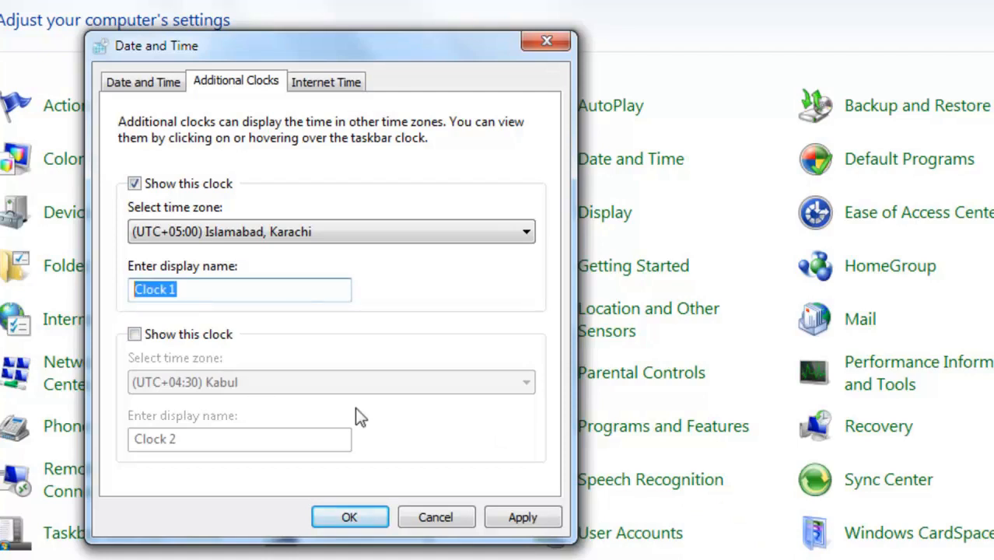
text(Pakistan)
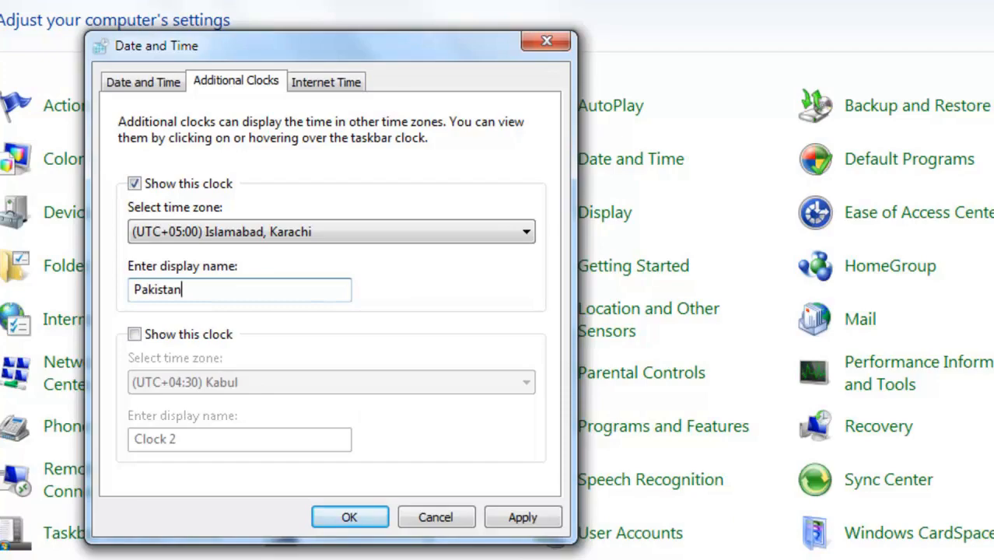
- Enable the second additional clock with the (UTC+03:30) Tehran time zone, name it Teran and apply the clock settings
click(135, 341)
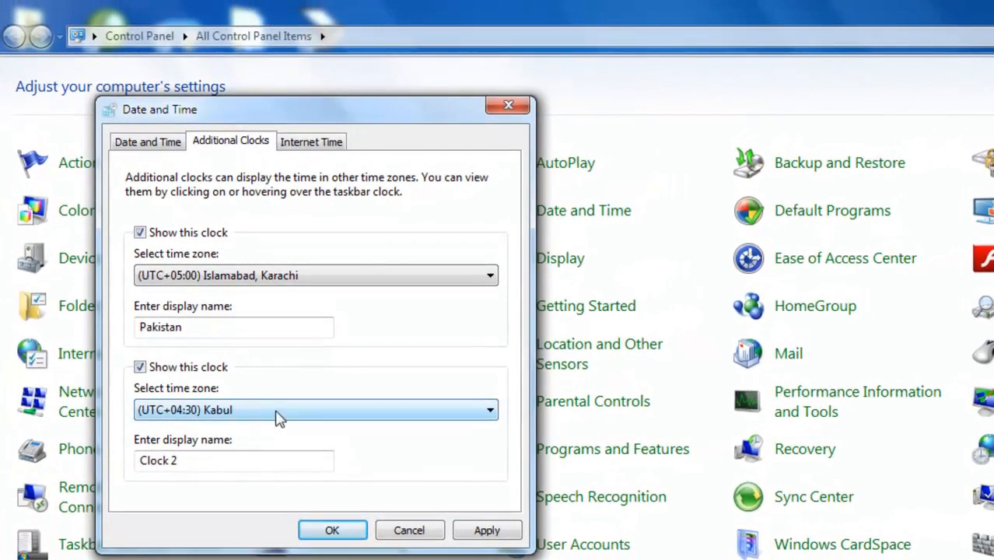
click(277, 412)
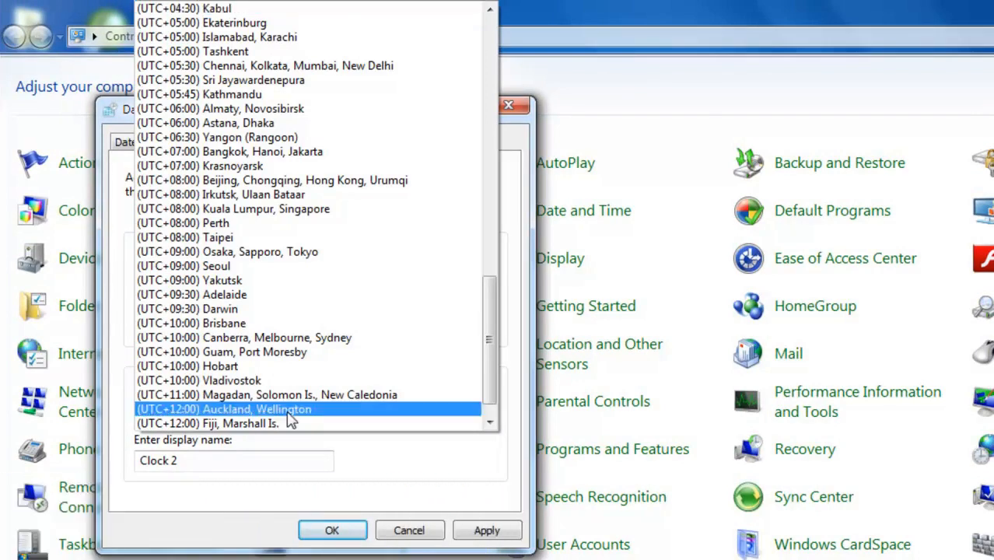
drag(492, 340, 536, 75)
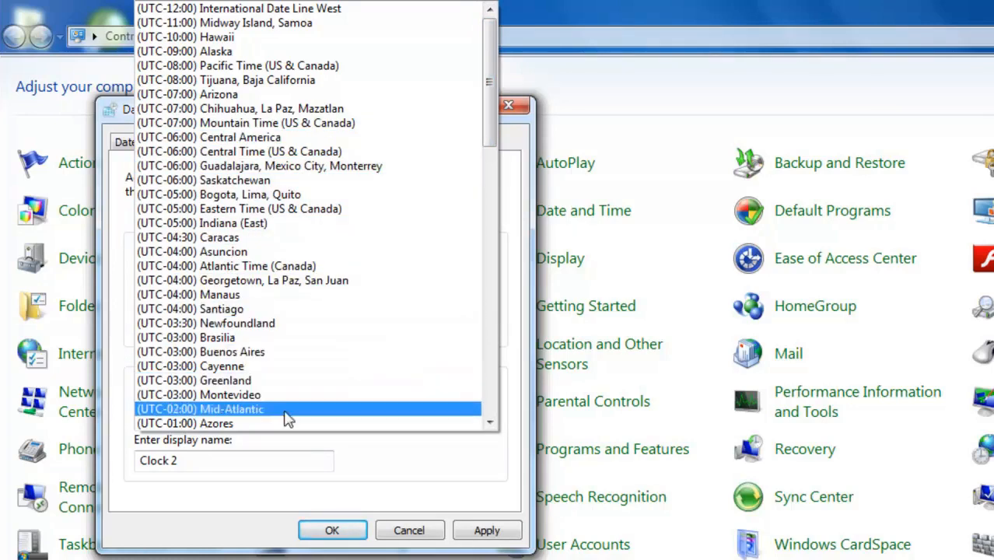
drag(489, 128, 498, 255)
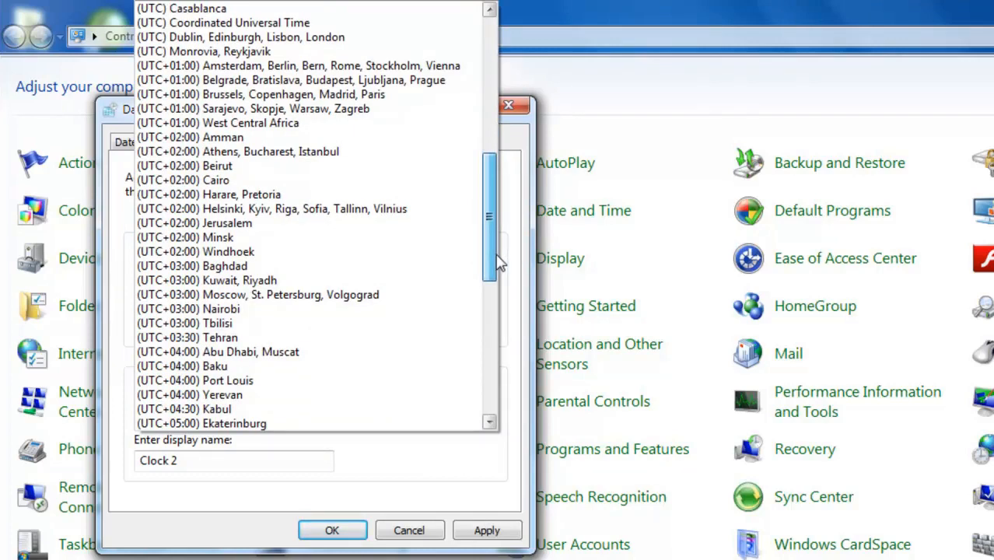
click(232, 339)
drag(211, 463, 107, 455)
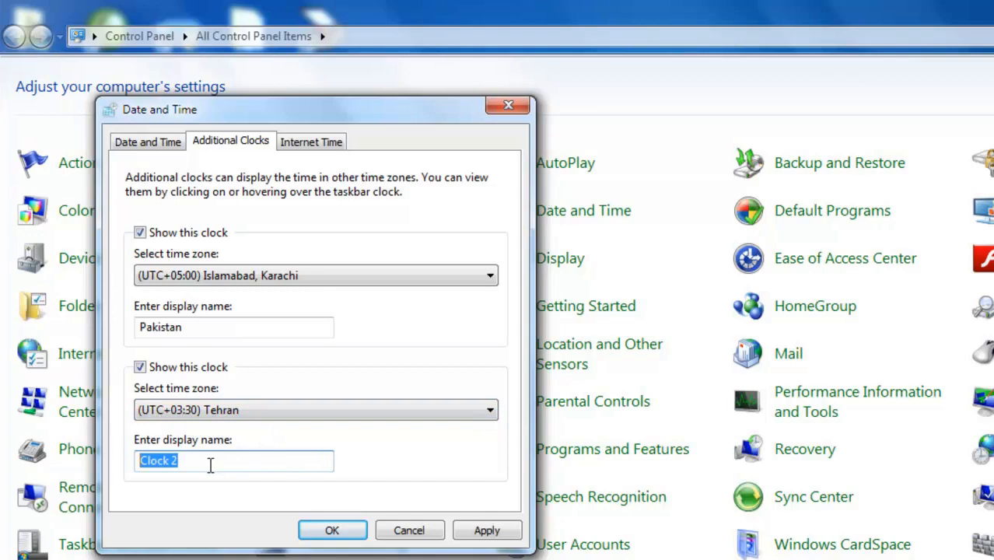
text(Teran)
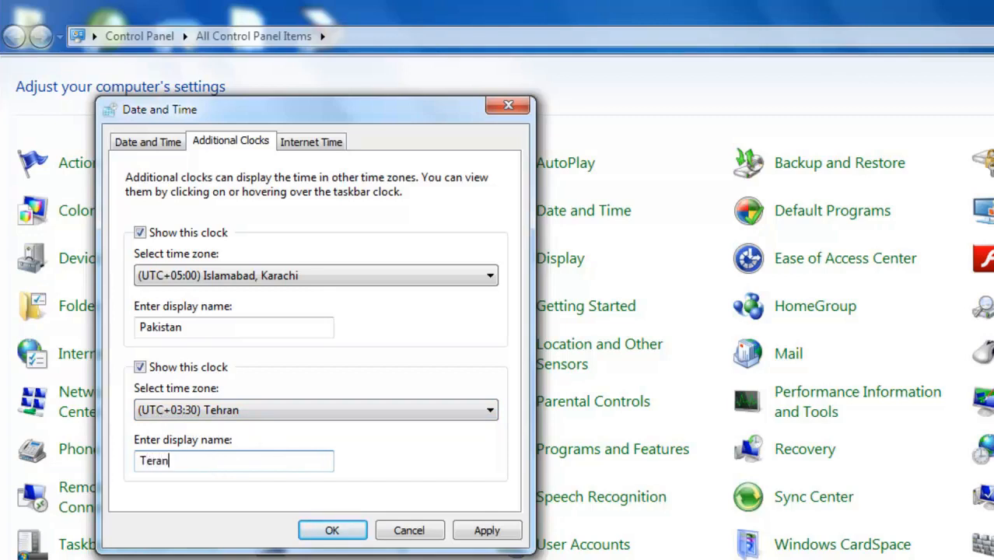
click(482, 535)
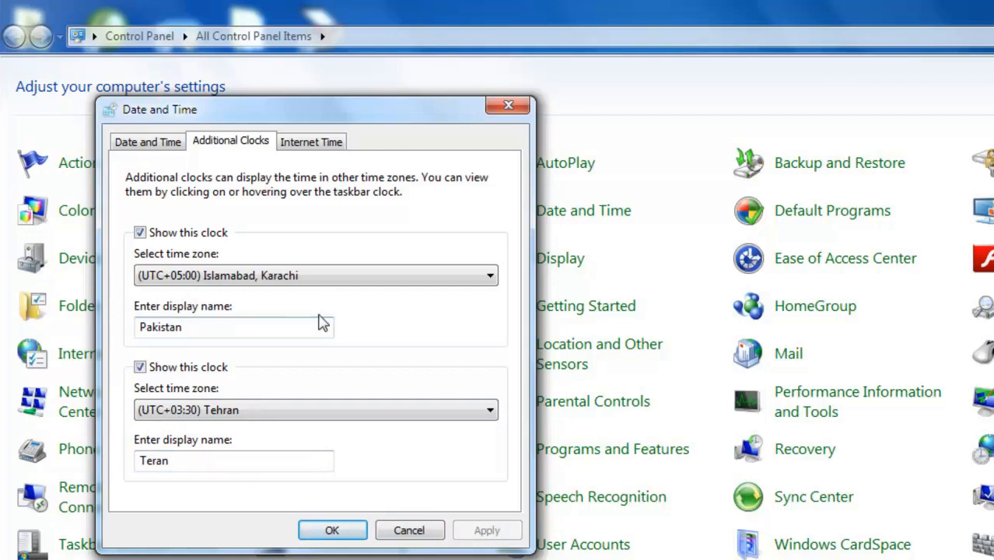
- Open the Internet time synchronization settings for editing and move their dialog clear of the Date and Time window
click(315, 145)
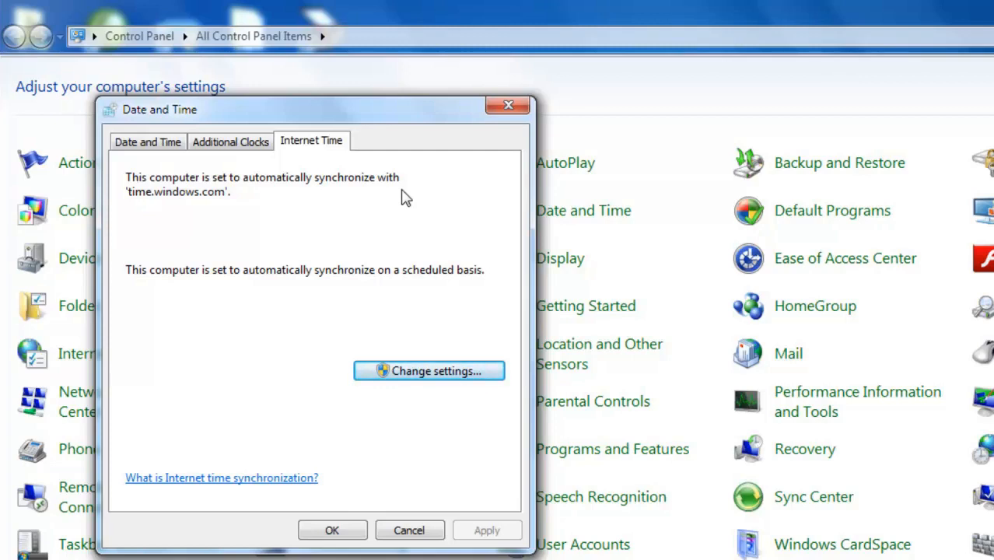
click(430, 375)
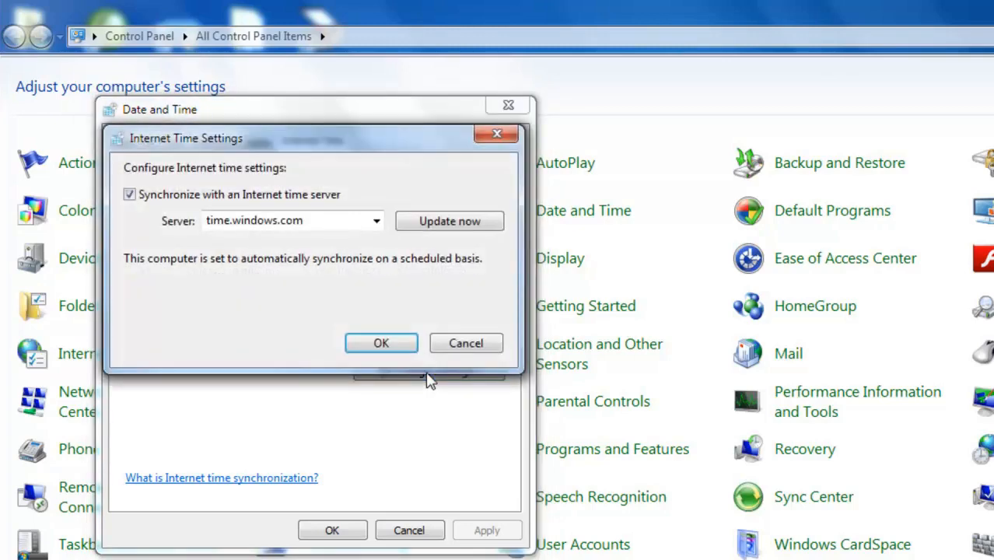
drag(365, 151, 750, 138)
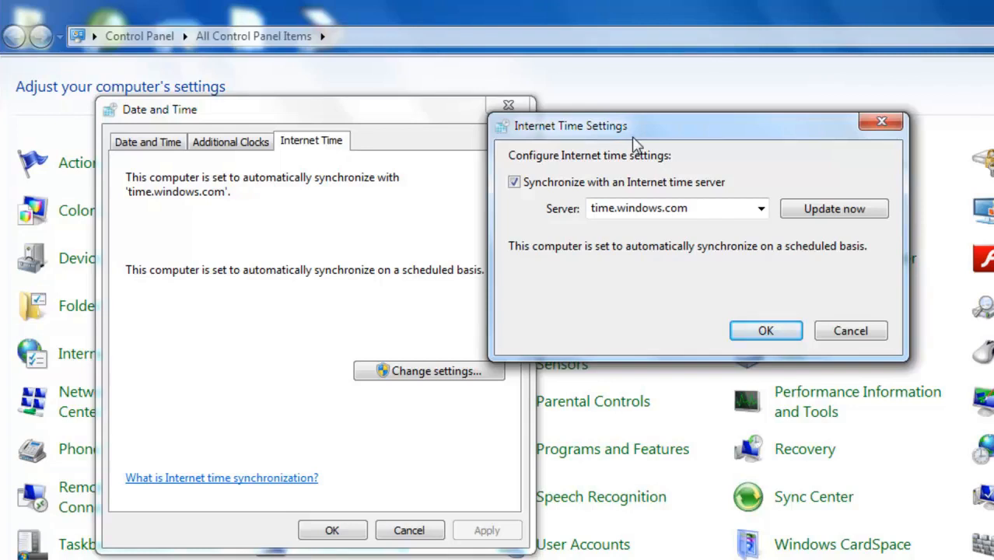
- Turn synchronization with an Internet time server off and back on twice to demonstrate the option
click(514, 182)
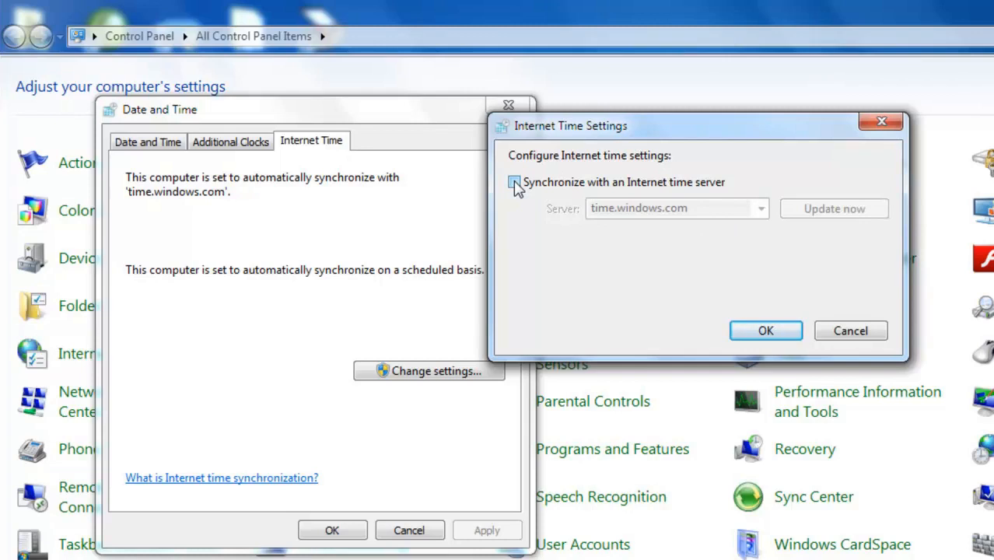
click(513, 183)
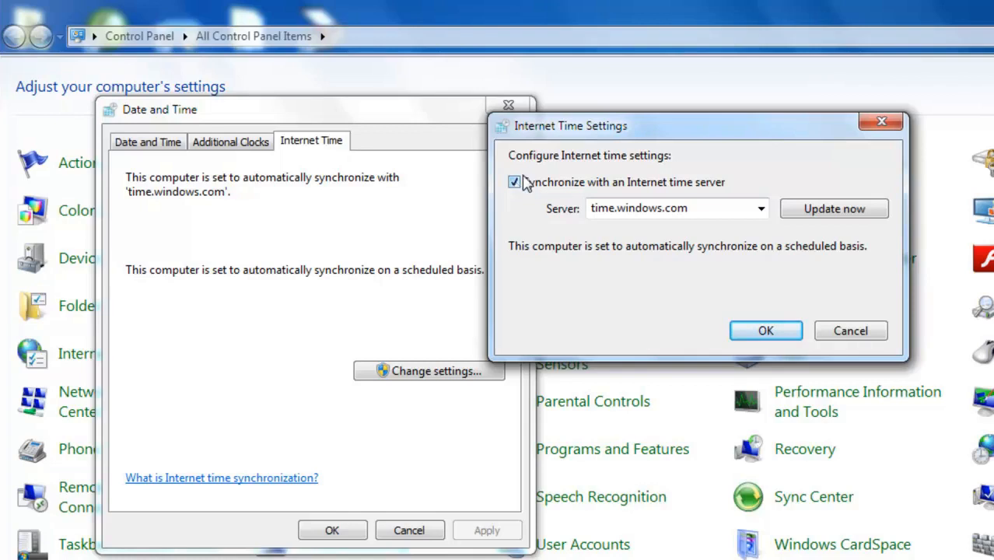
click(515, 184)
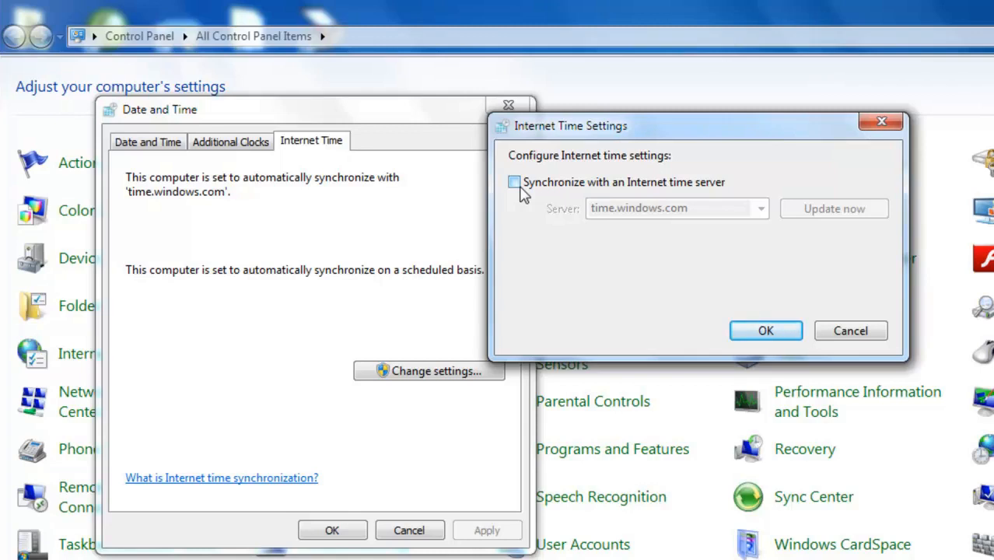
click(515, 185)
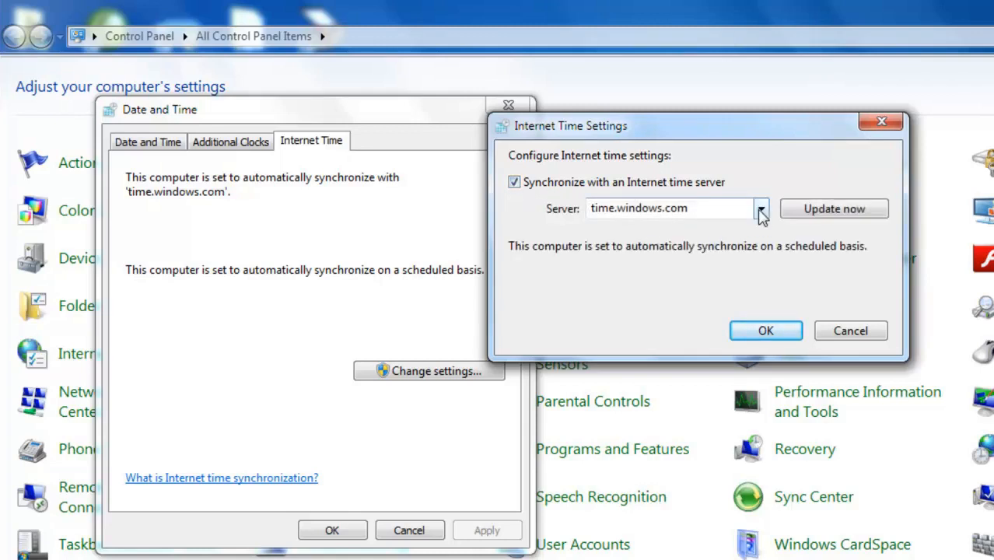
- Choose time.windows.com as the Internet time server, confirm the synchronization settings and accept the Date and Time dialog
click(760, 210)
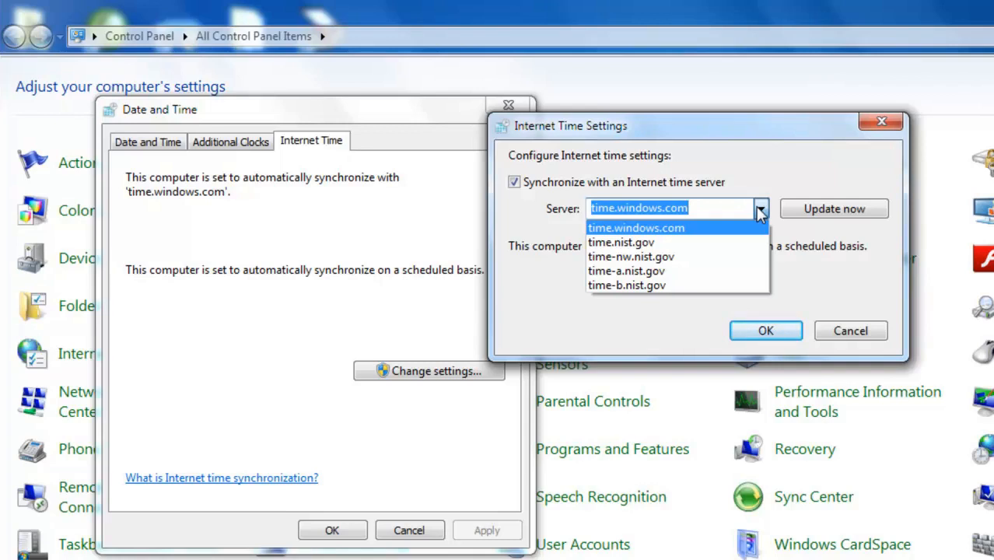
click(659, 230)
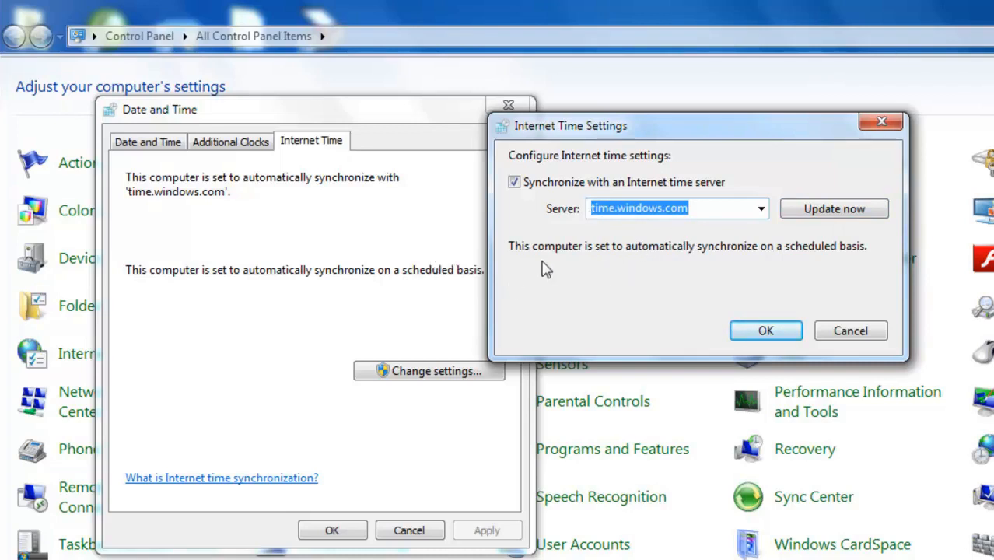
click(782, 339)
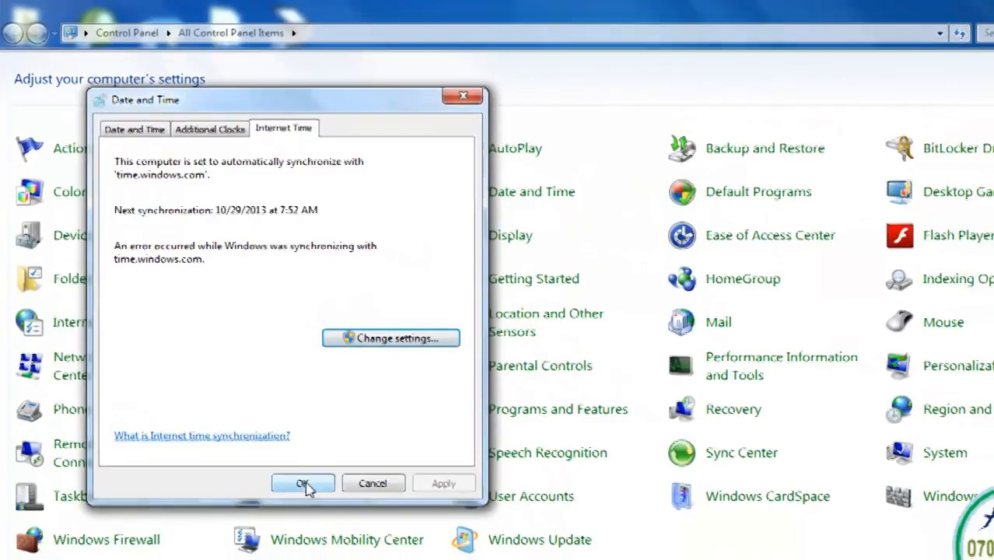
click(332, 530)
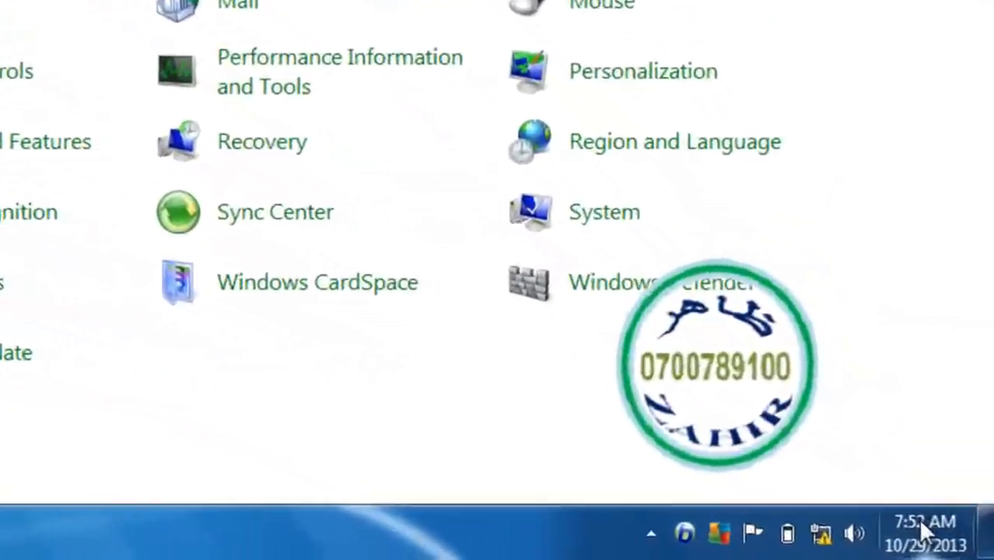
- Check the additional clocks through the taskbar clock and close the Control Panel
mouse_move(918, 518)
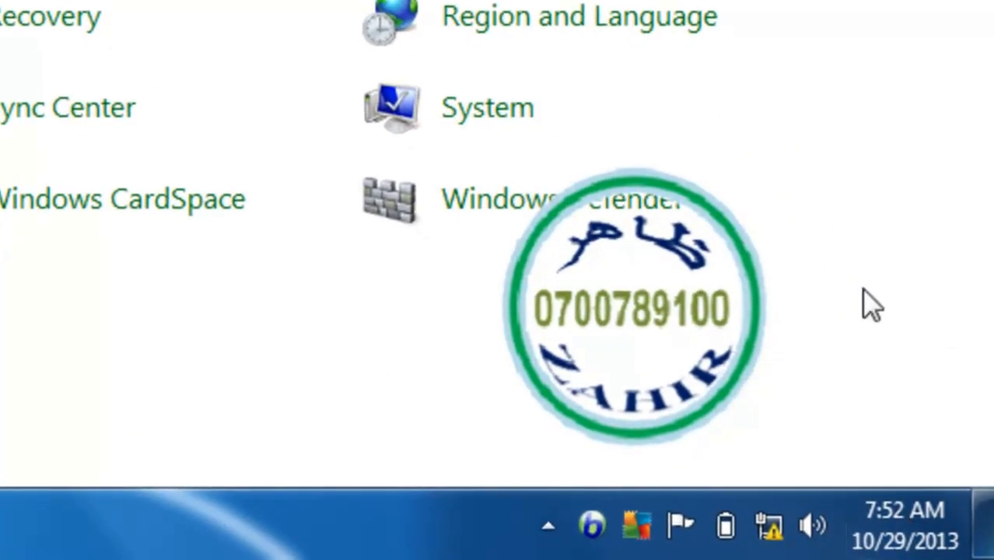
mouse_move(900, 526)
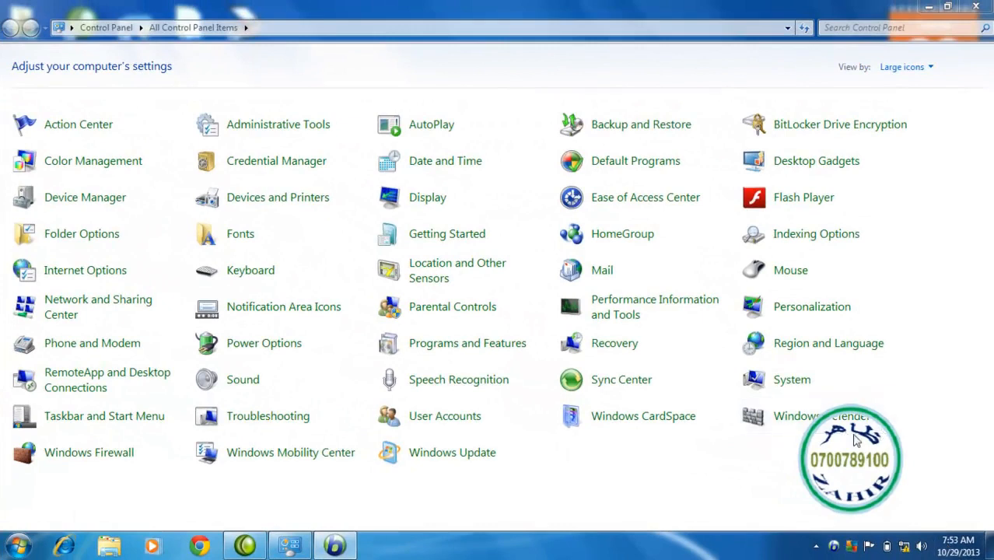
click(975, 6)
- Refresh the Windows desktop five times
right_click(448, 149)
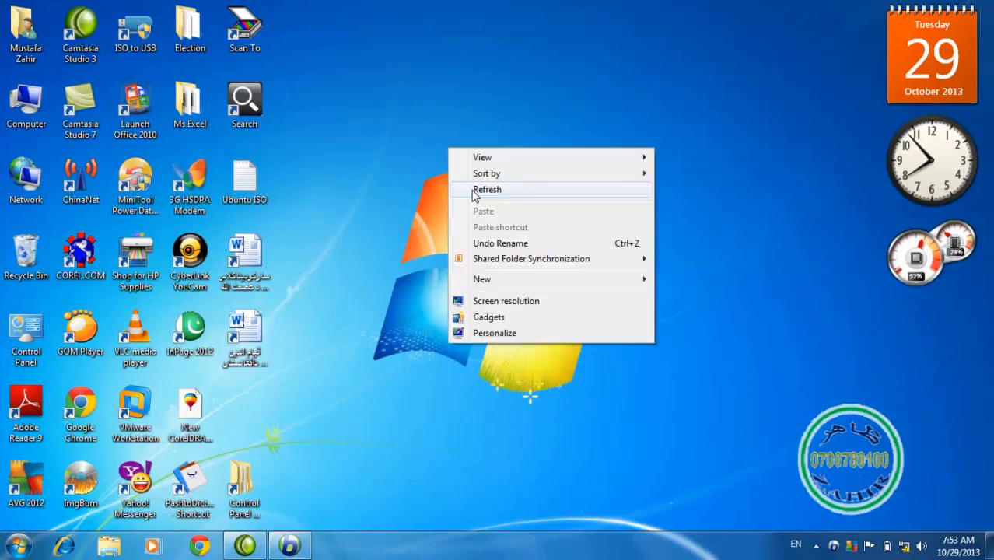
click(466, 190)
right_click(426, 149)
click(448, 194)
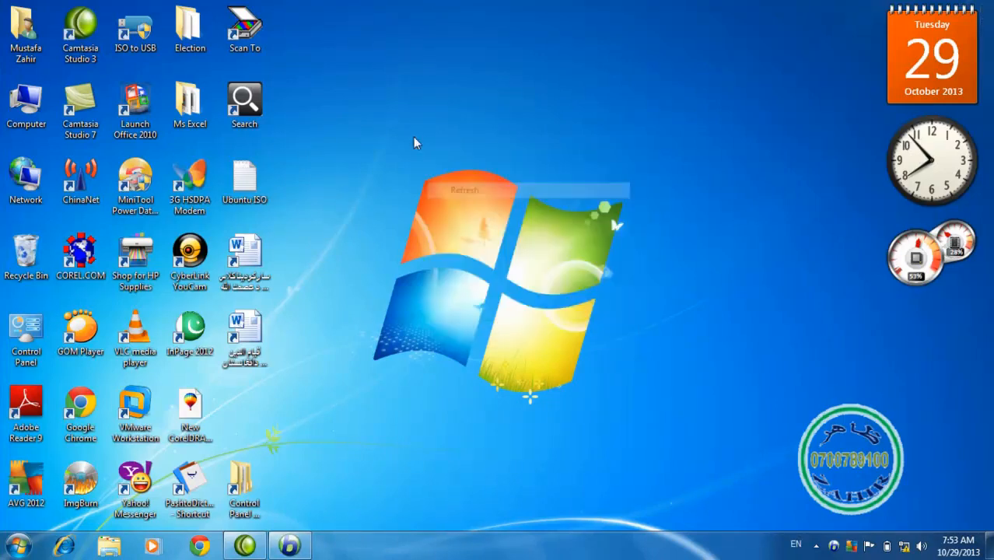
right_click(412, 136)
click(432, 178)
right_click(402, 126)
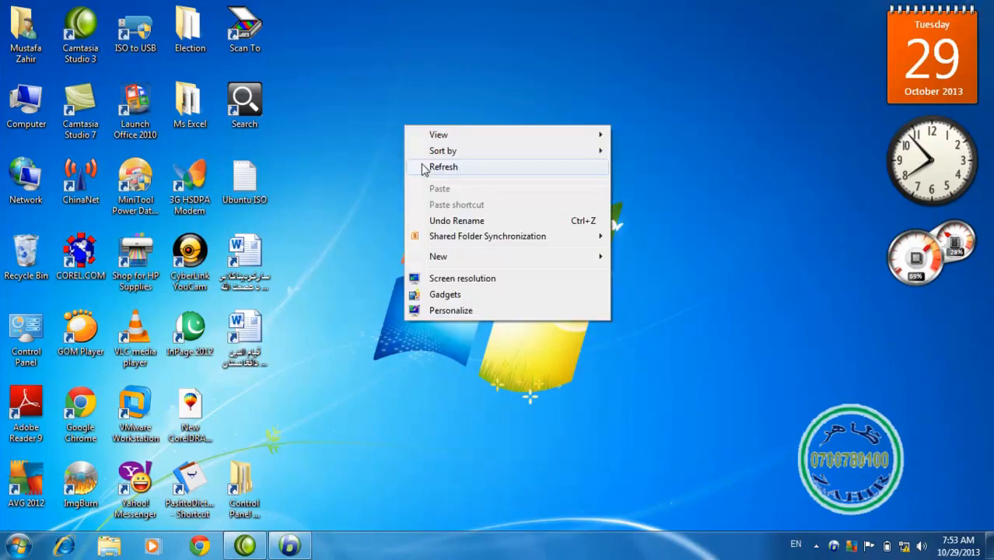
click(421, 165)
right_click(389, 112)
click(413, 154)
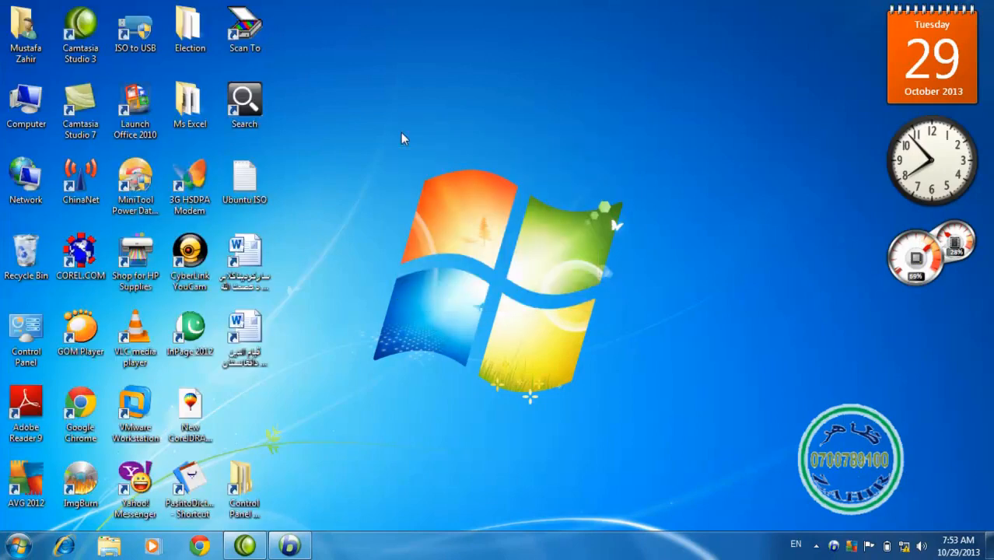